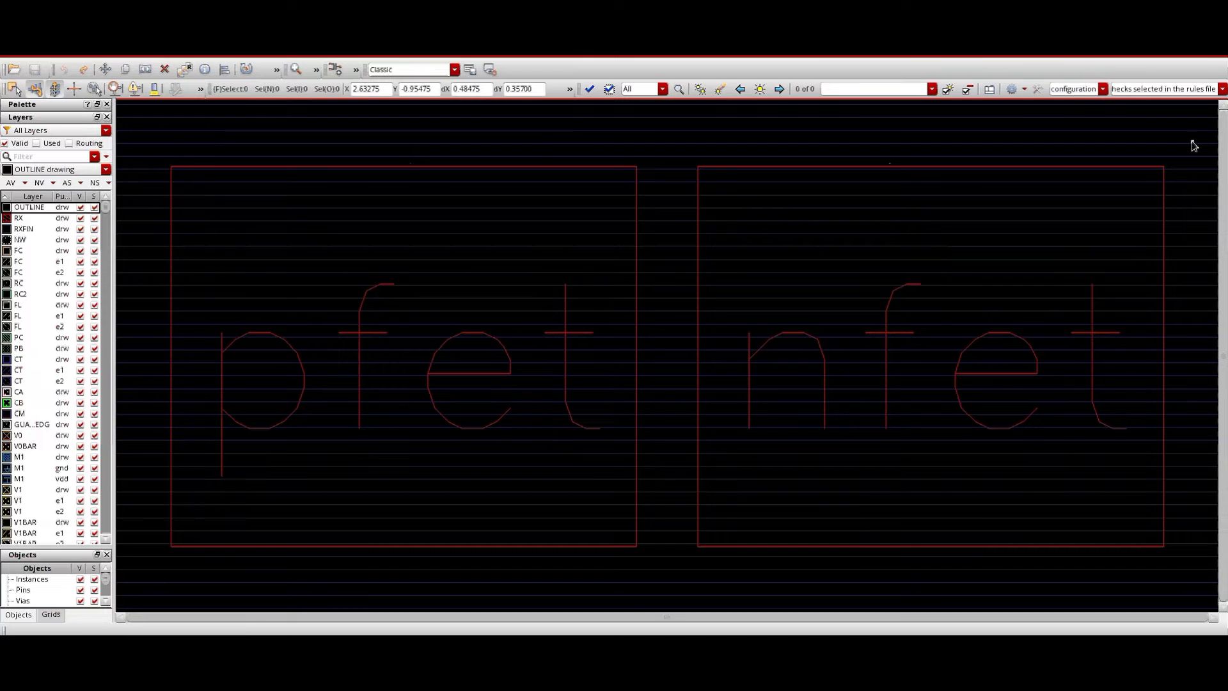
List only the used layers, expand both cells to full hierarchy, and make NPLUS visible
left_click(466, 363)
left_click(878, 309)
left_click(672, 230)
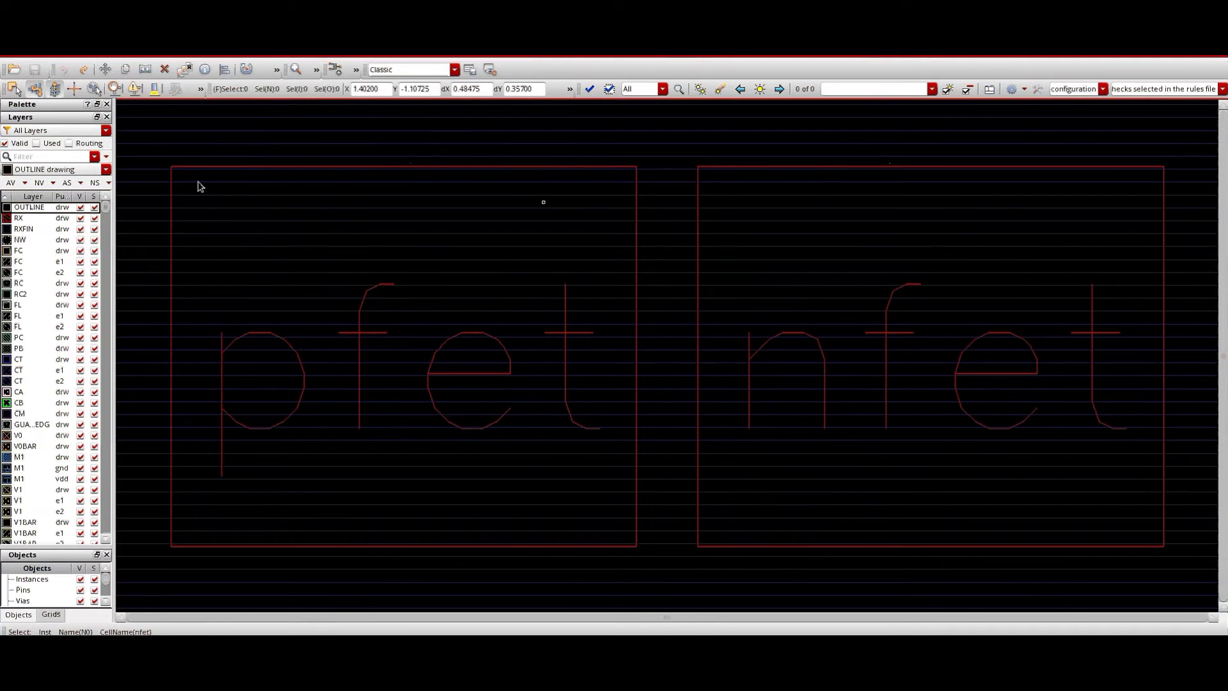
left_click(37, 143)
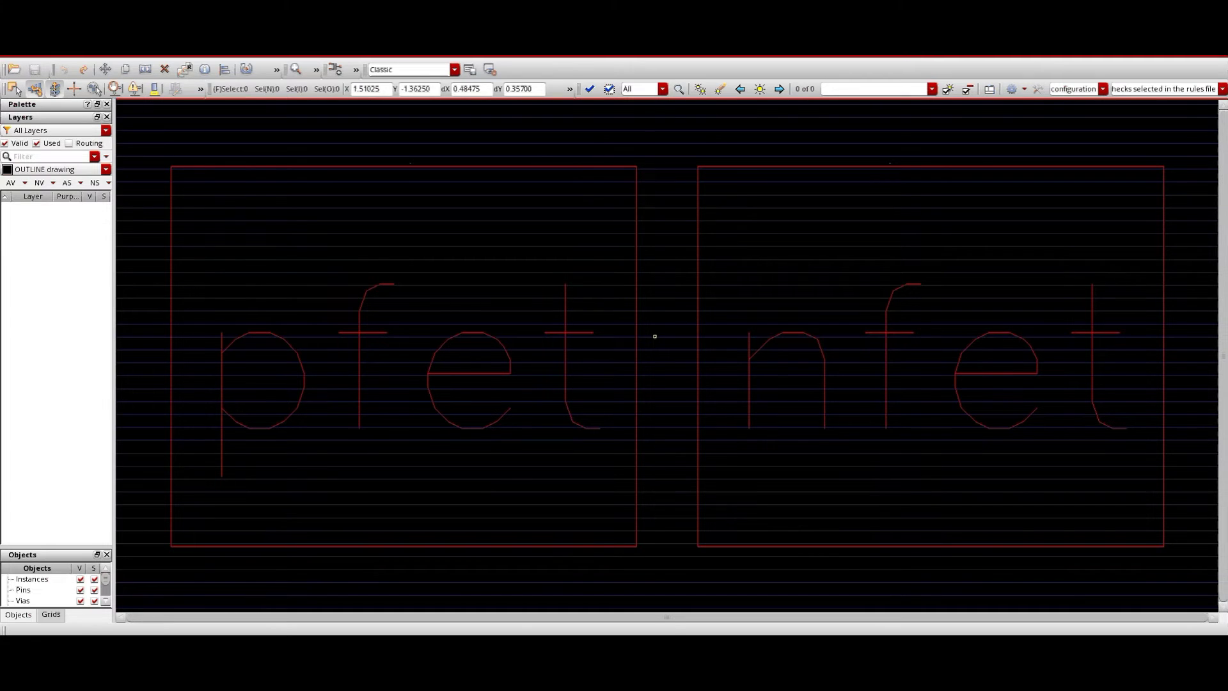
key("shift+f")
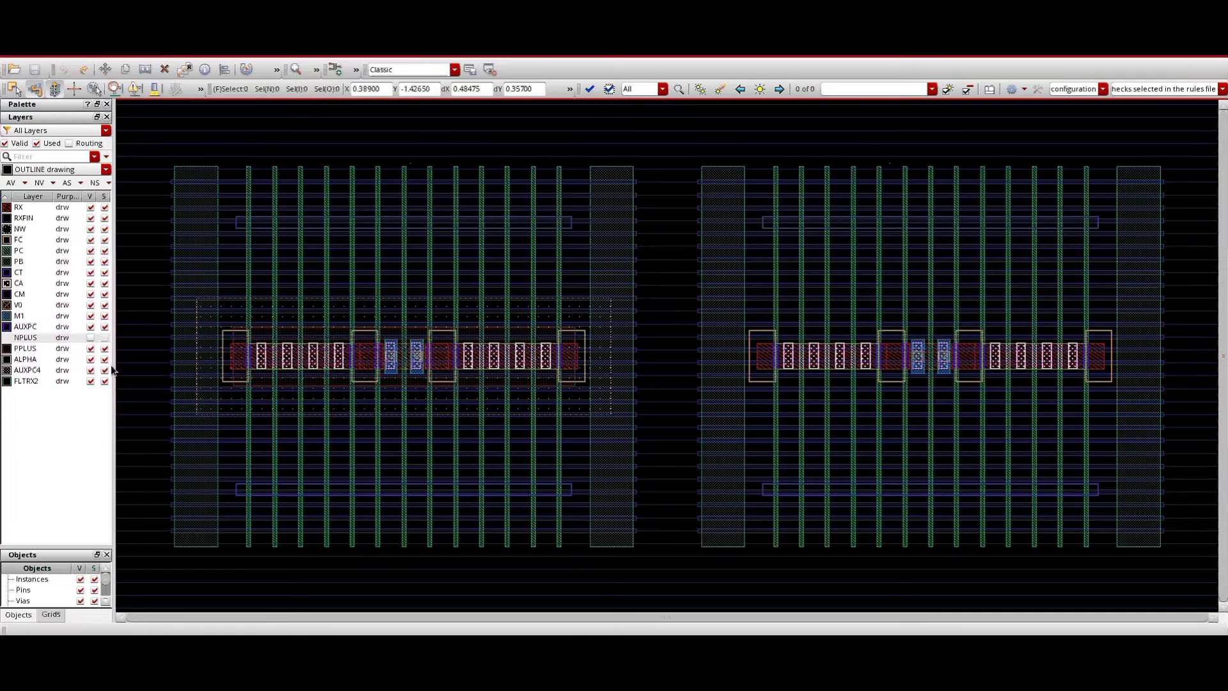
left_click(91, 337)
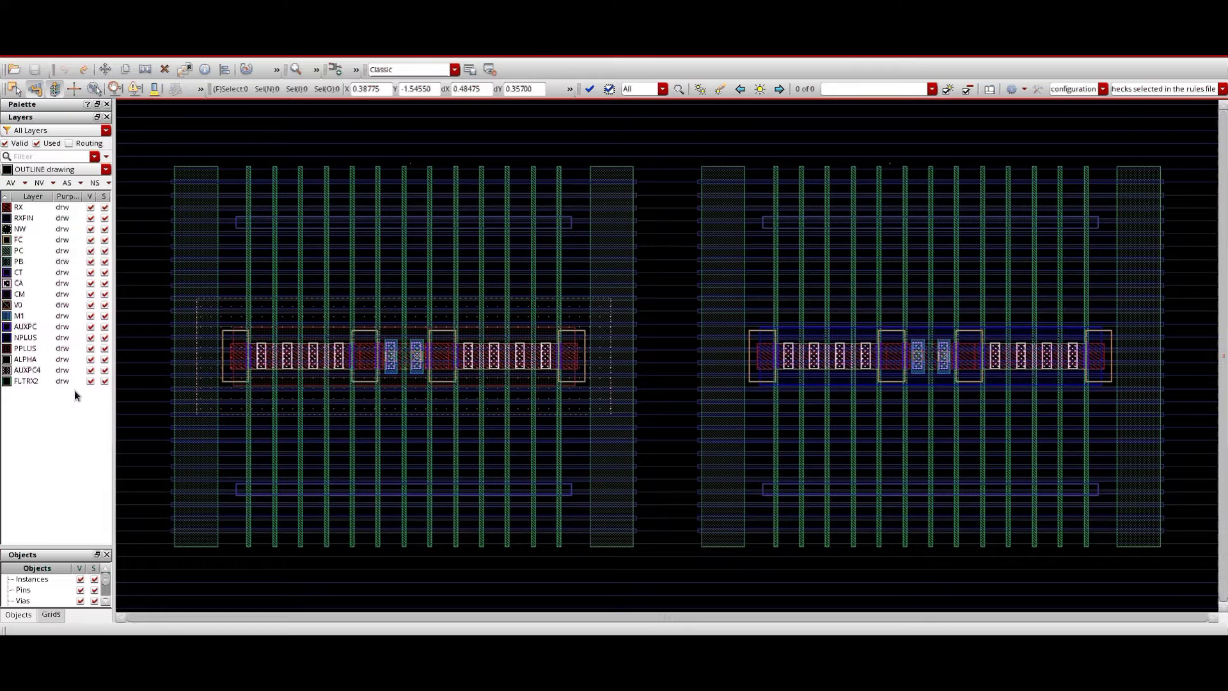
Delete the nfet instance and fit the remaining pfet layout to the window
left_click(372, 288)
left_click(904, 314)
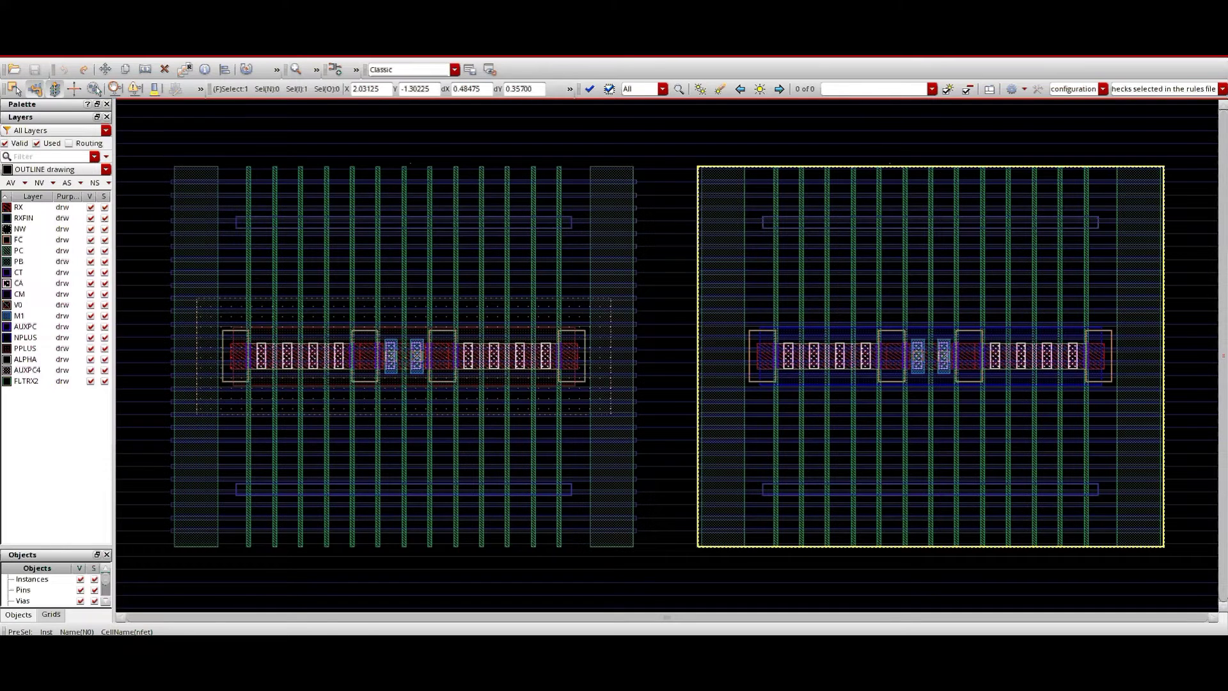
left_click(842, 131)
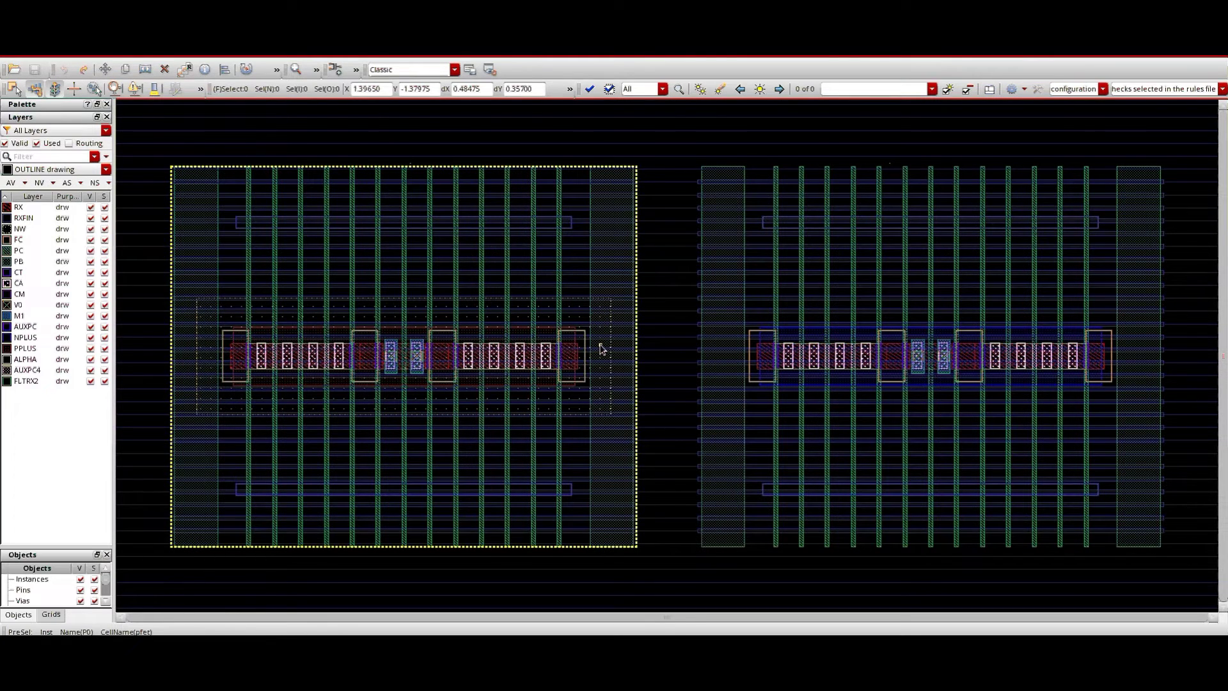
left_click(722, 362)
key("Delete")
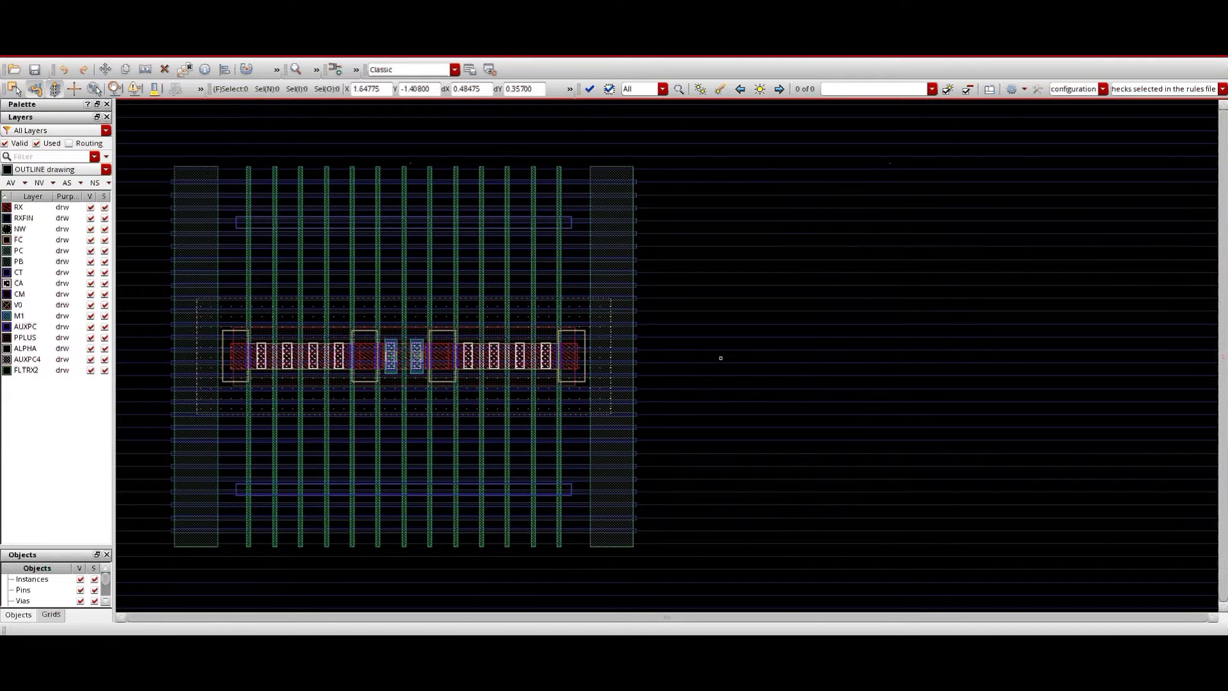
key("f")
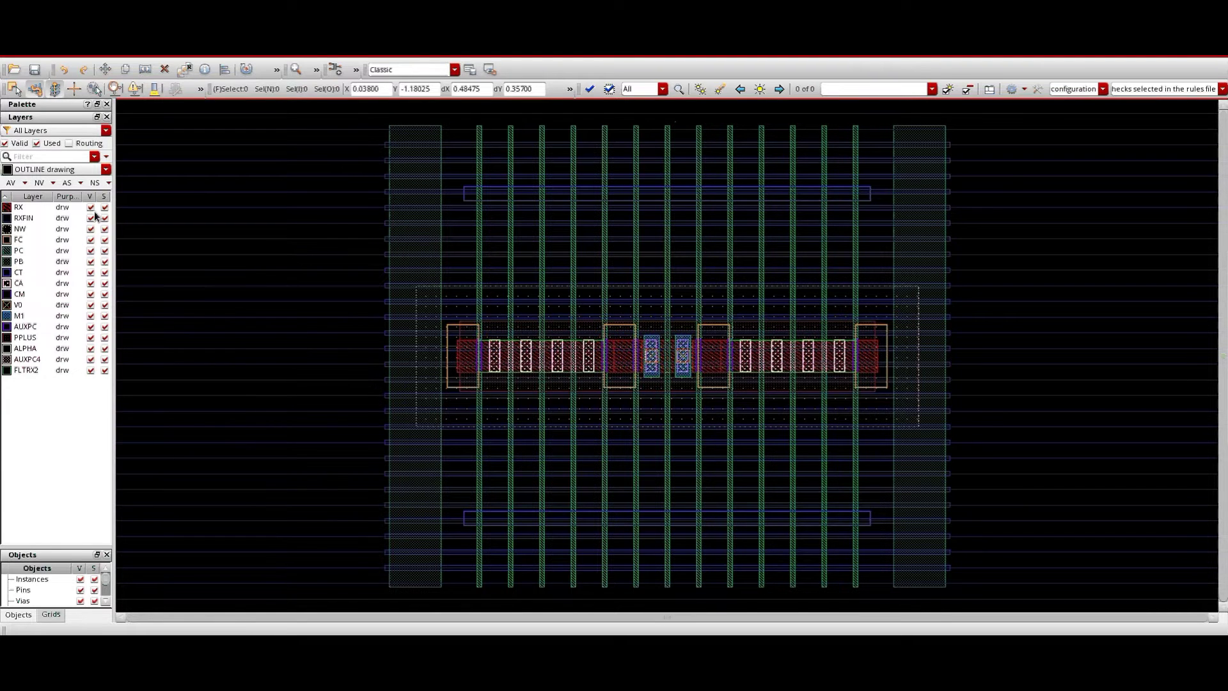
Hide all layers including FLTRX2, then turn on only the RX active layer
left_click(39, 183)
left_click(90, 366)
left_click(91, 365)
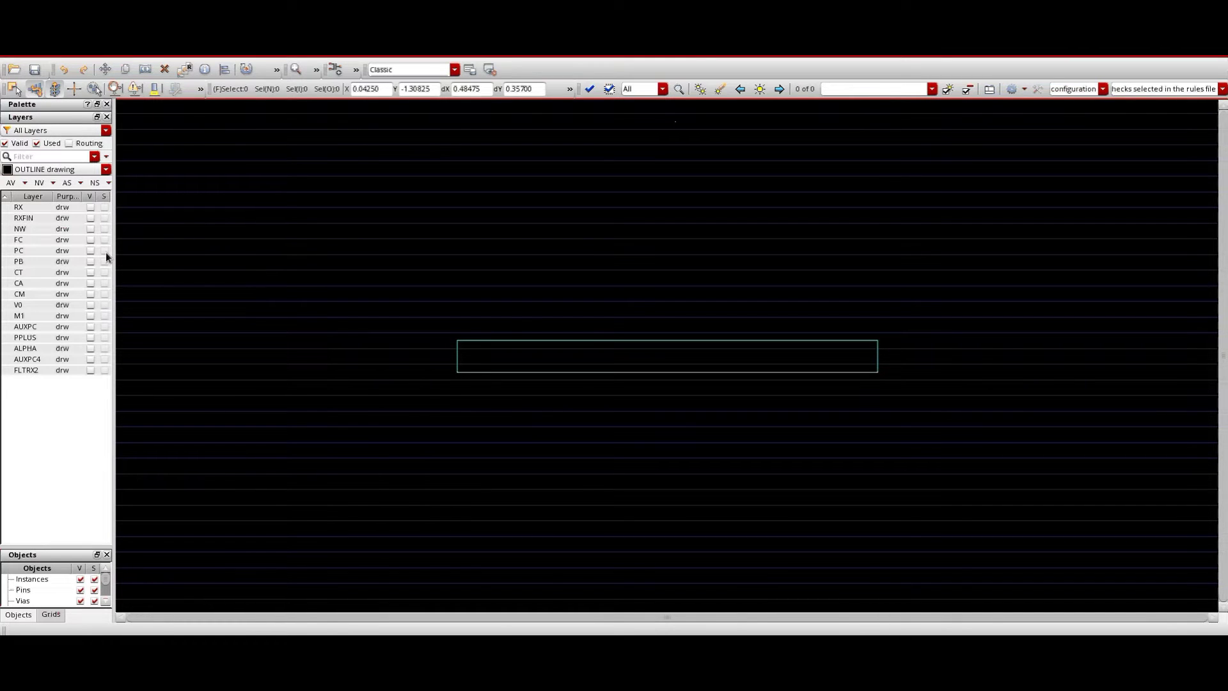
left_click(89, 208)
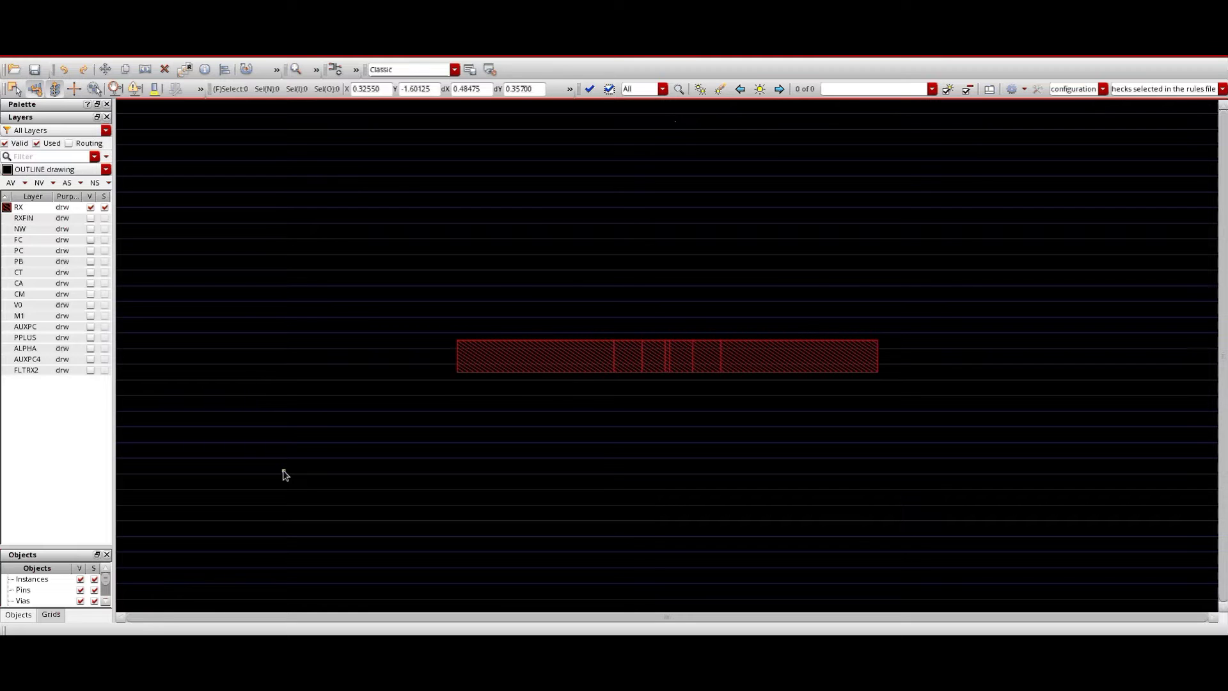
Turn on the RXFIN, NW, FC and PC layers to reveal fins, well and gate stripes
left_click(91, 218)
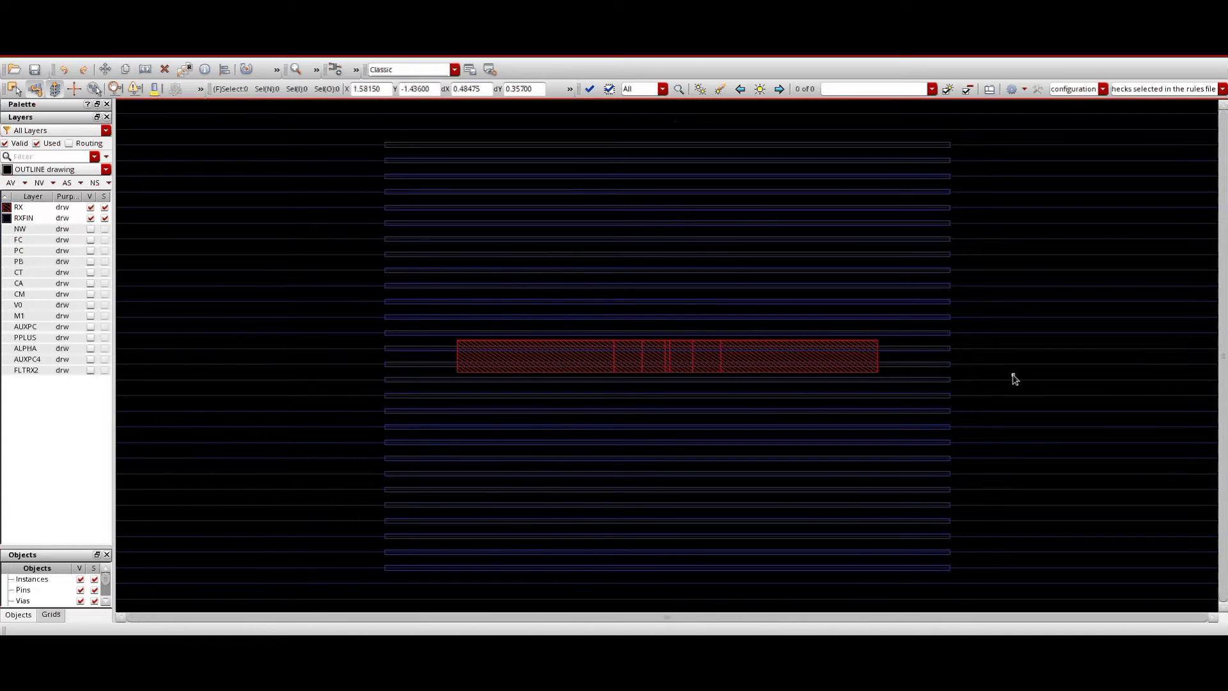
left_click(90, 229)
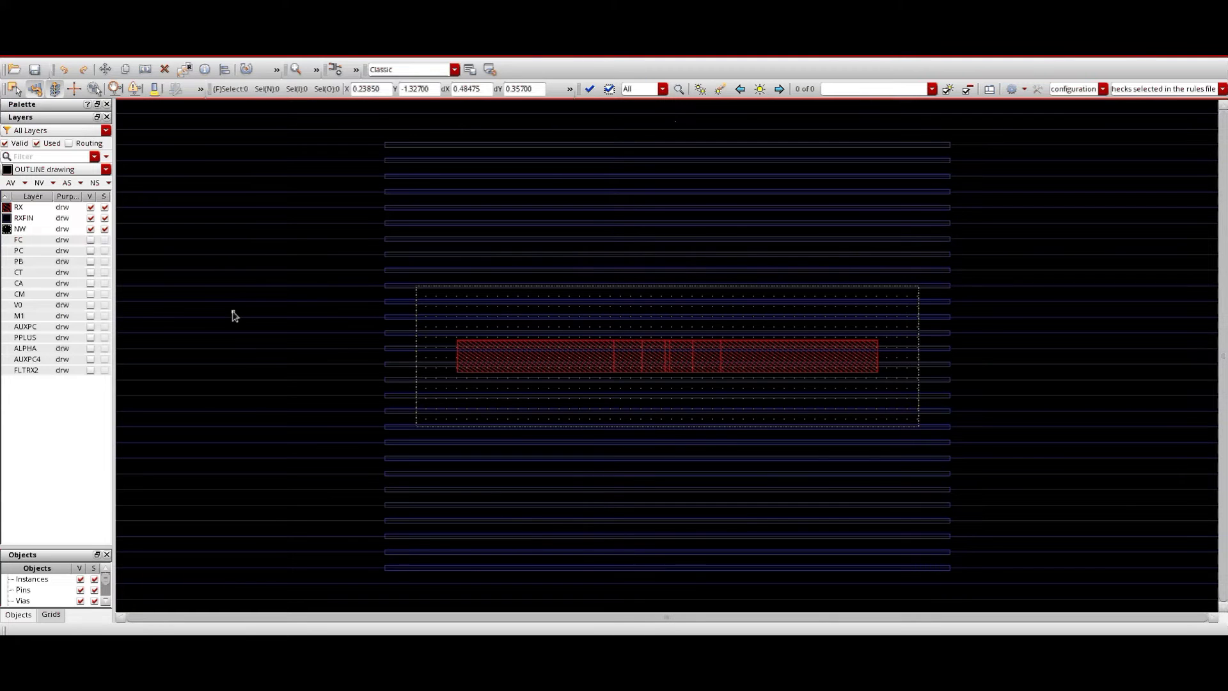
left_click(91, 239)
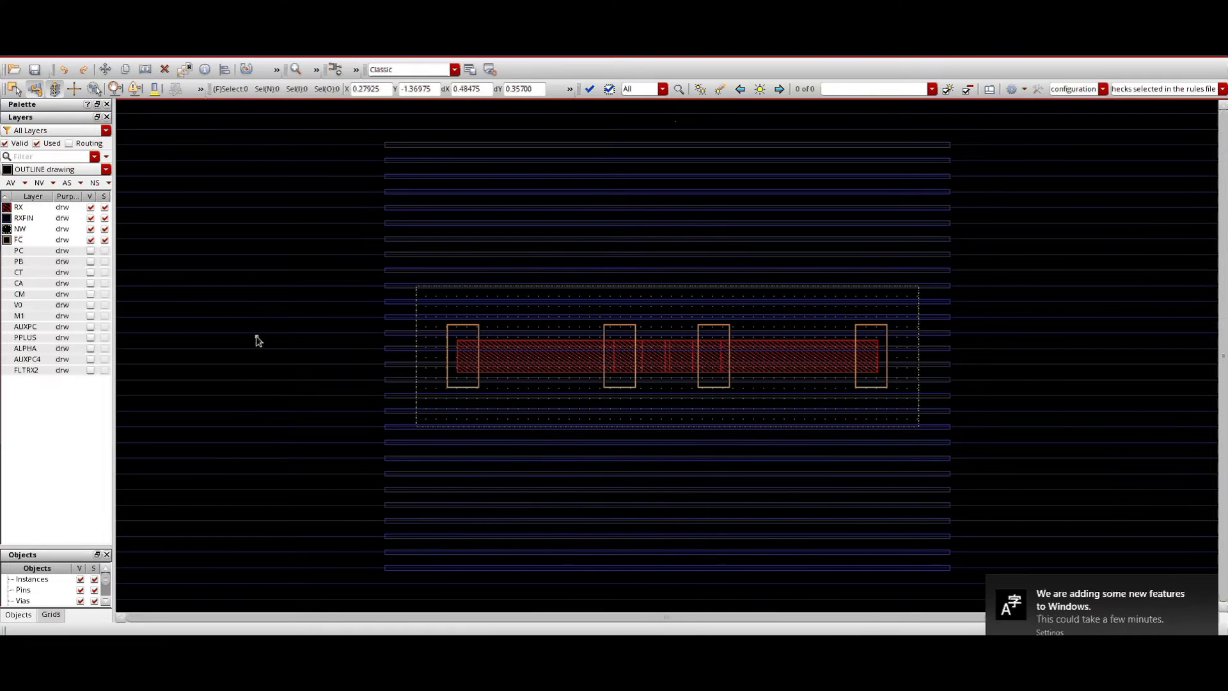
left_click(1208, 592)
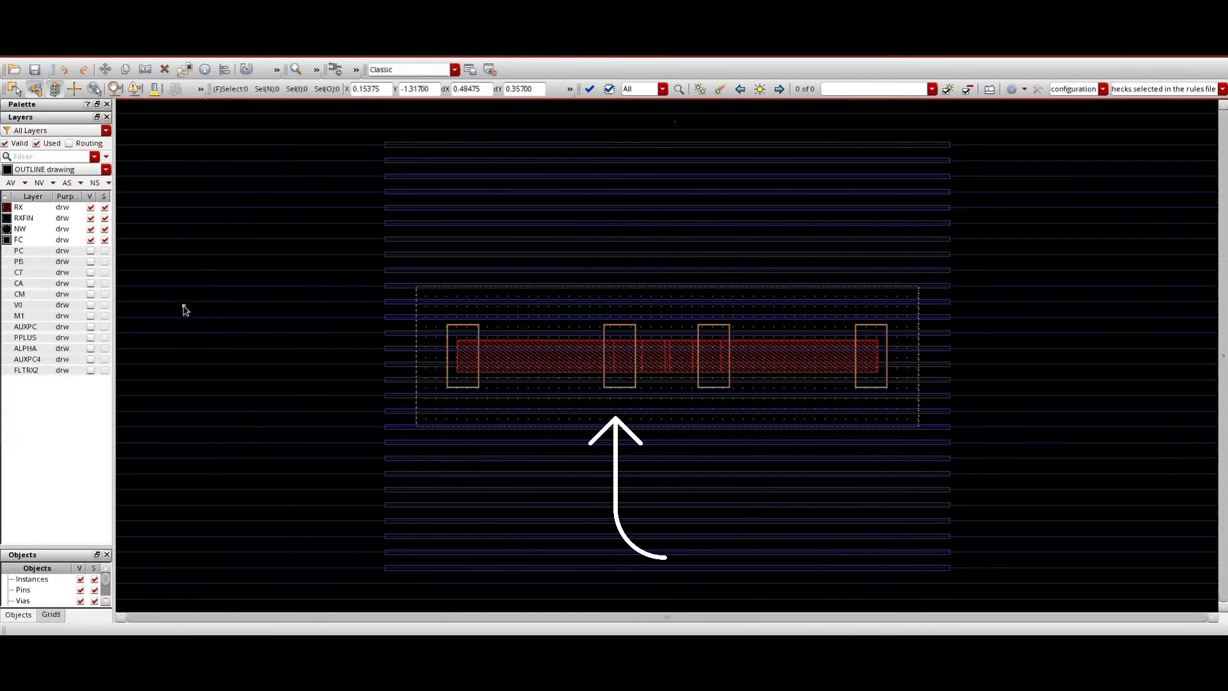
left_click(90, 251)
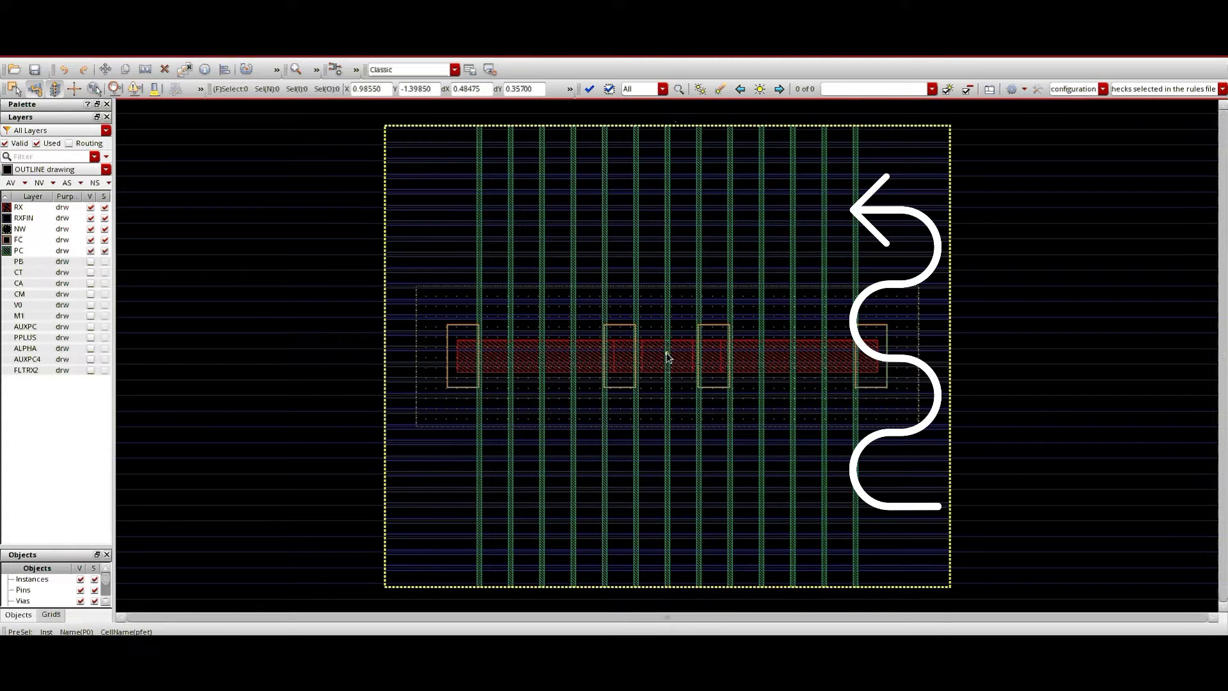
Show the CT contact layer and hide the RXFIN and PB layers again
left_click(90, 261)
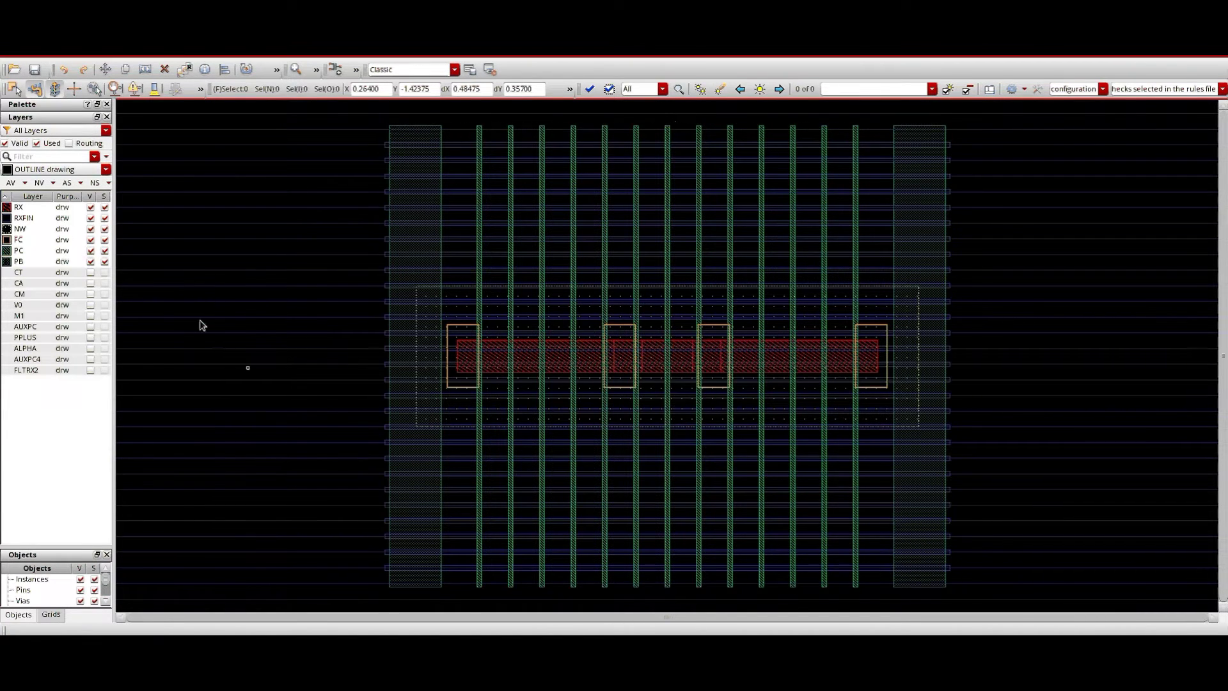
left_click(90, 273)
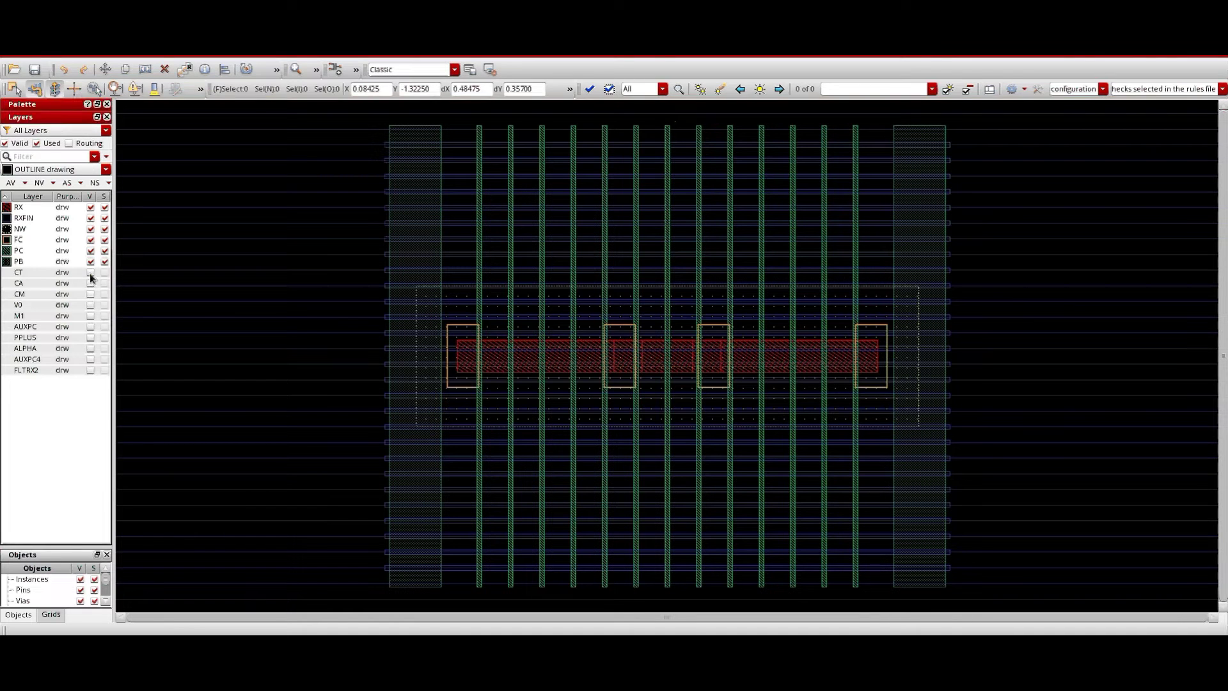
left_click(91, 218)
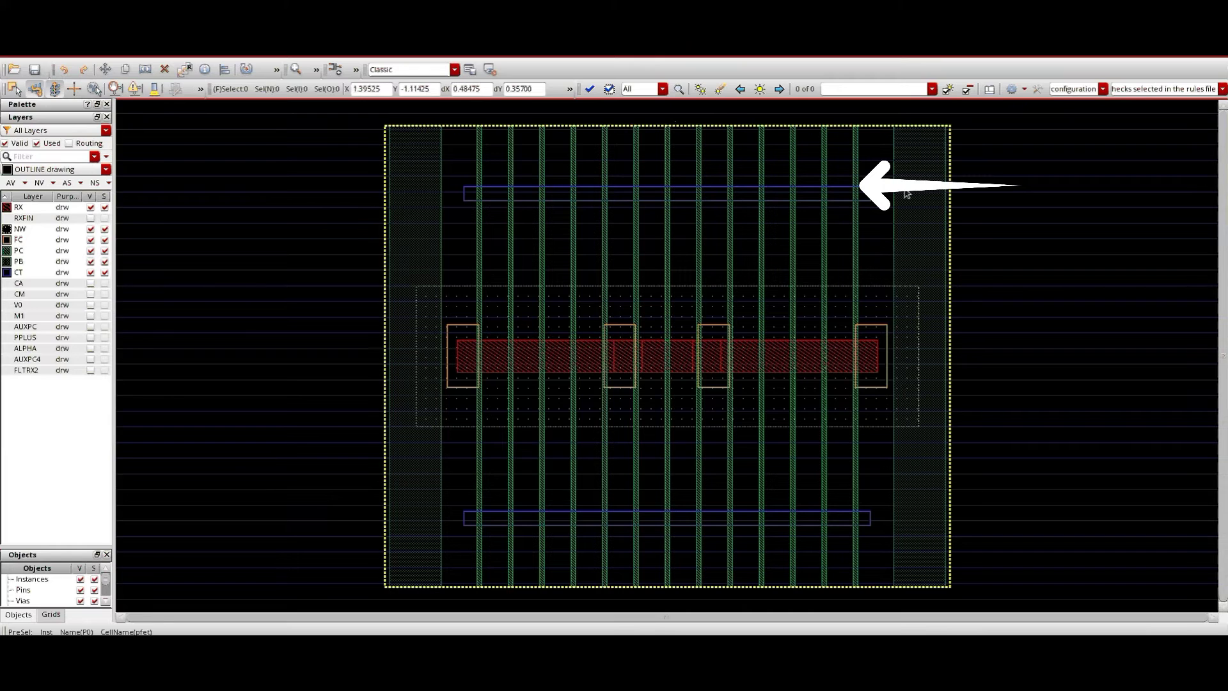
left_click(90, 261)
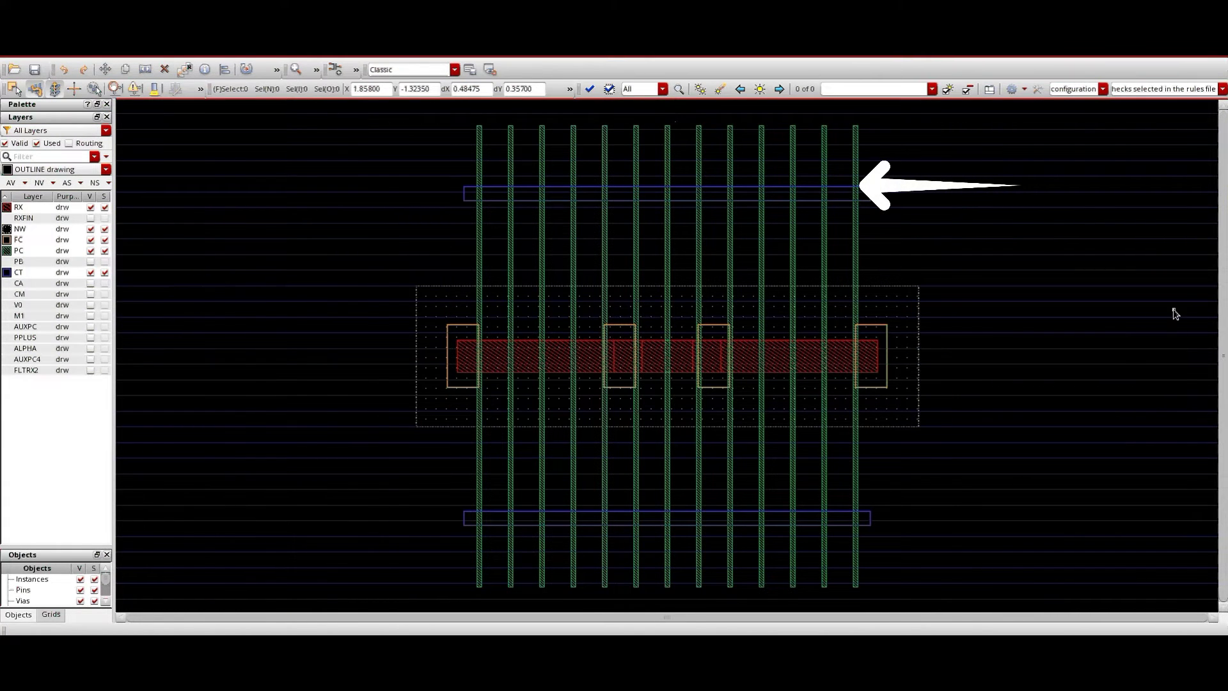
left_click(90, 272)
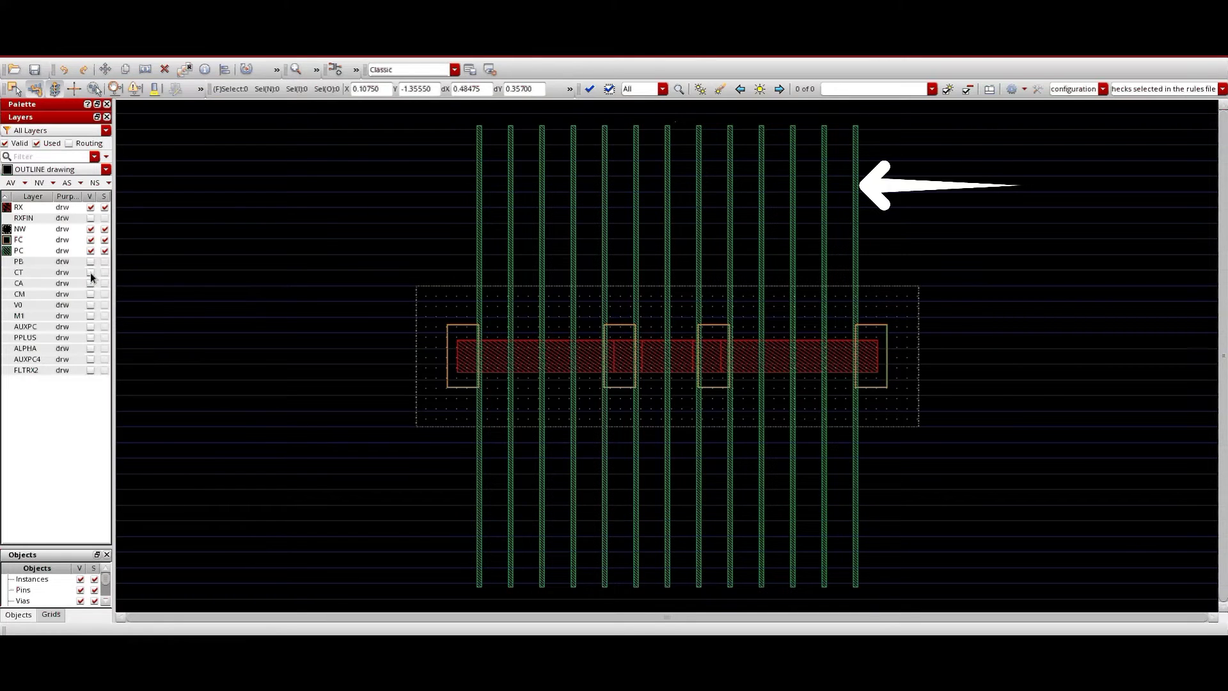
left_click(91, 273)
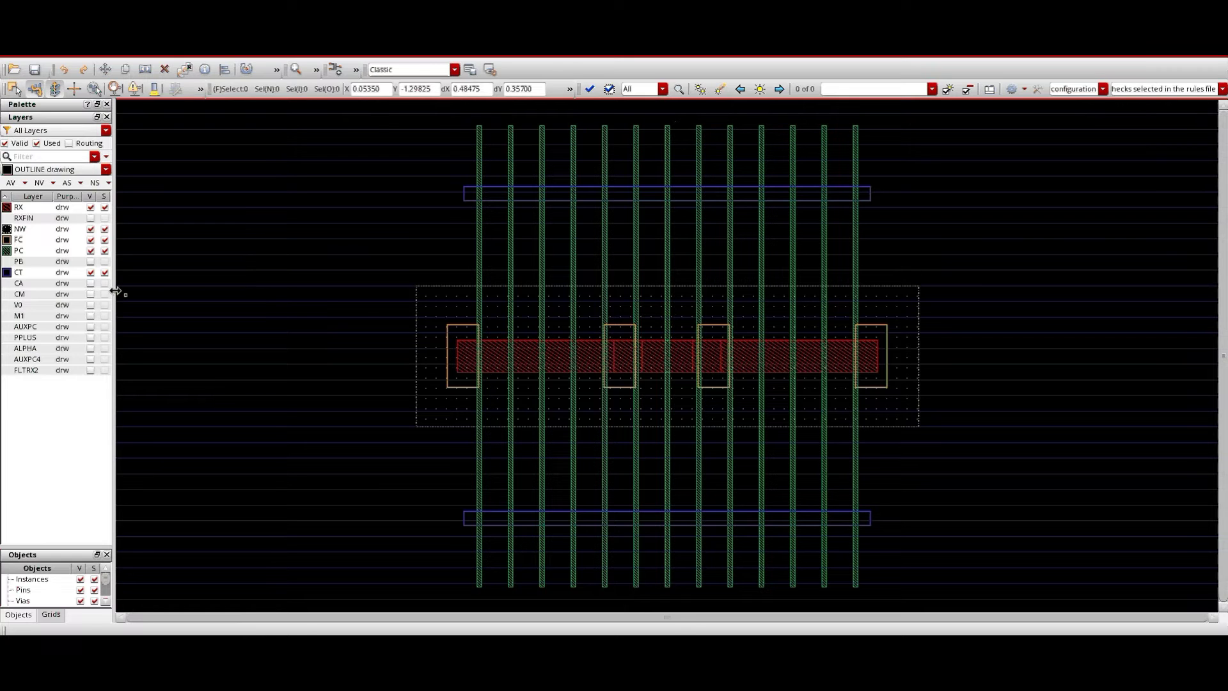
Turn on the CA and CM layers and hide the RX and NW layers
left_click(90, 283)
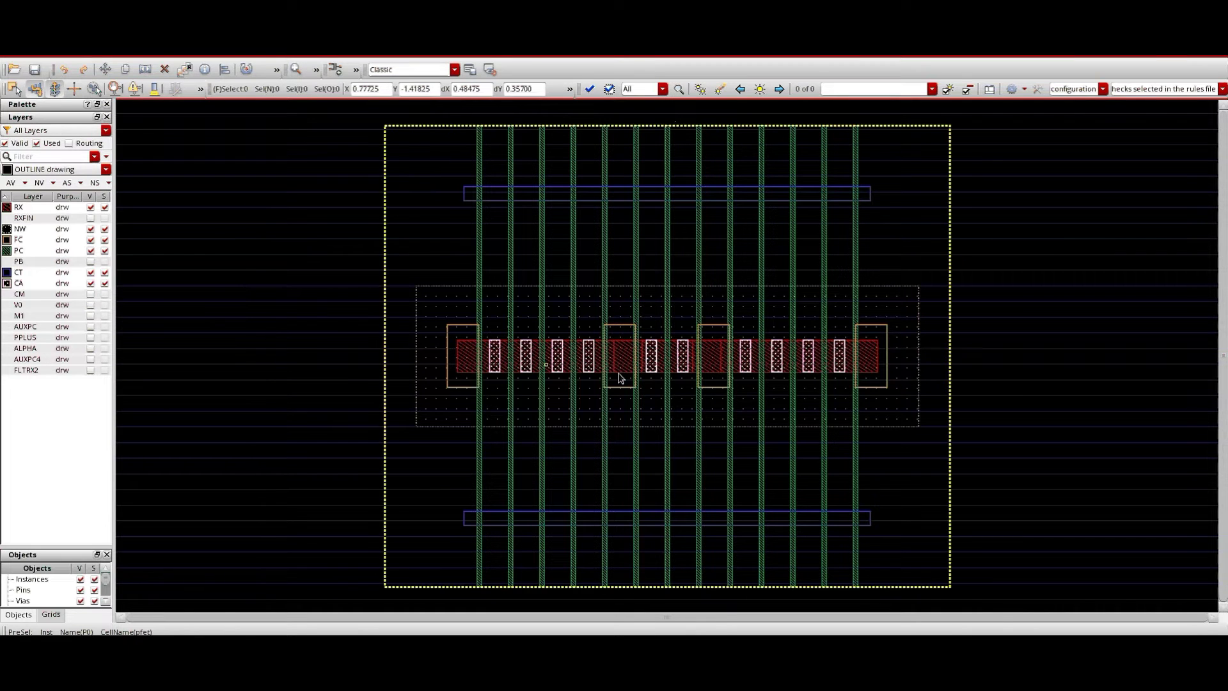
left_click(90, 295)
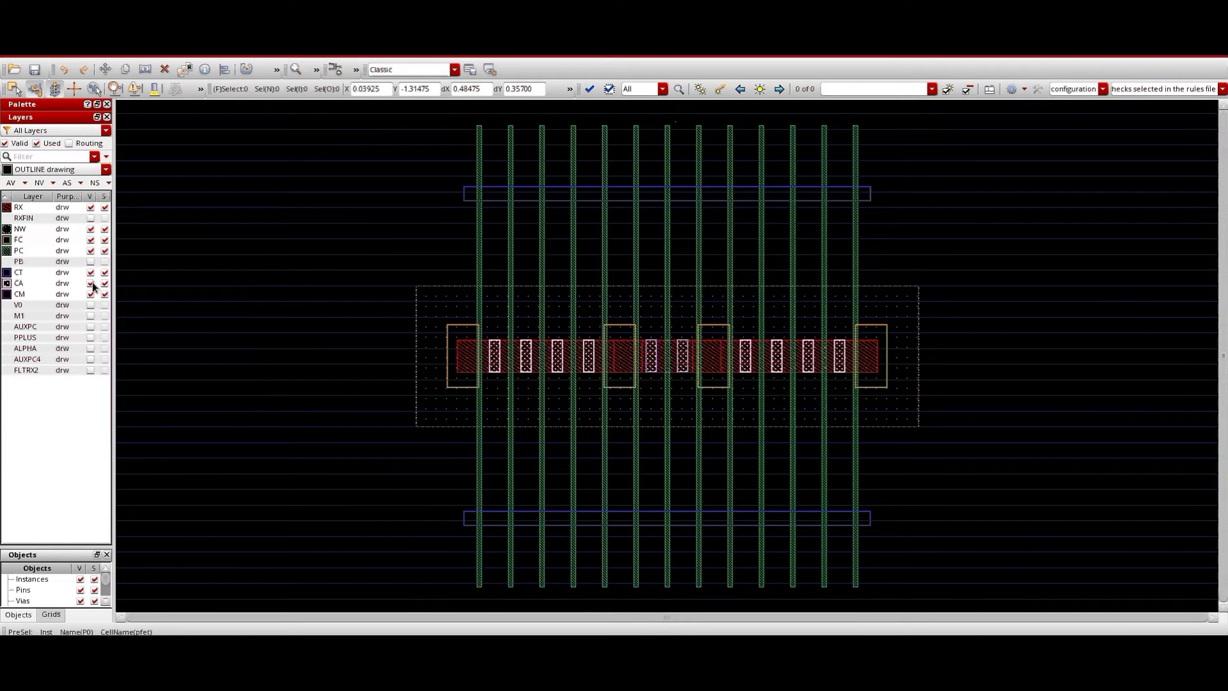
left_click(91, 207)
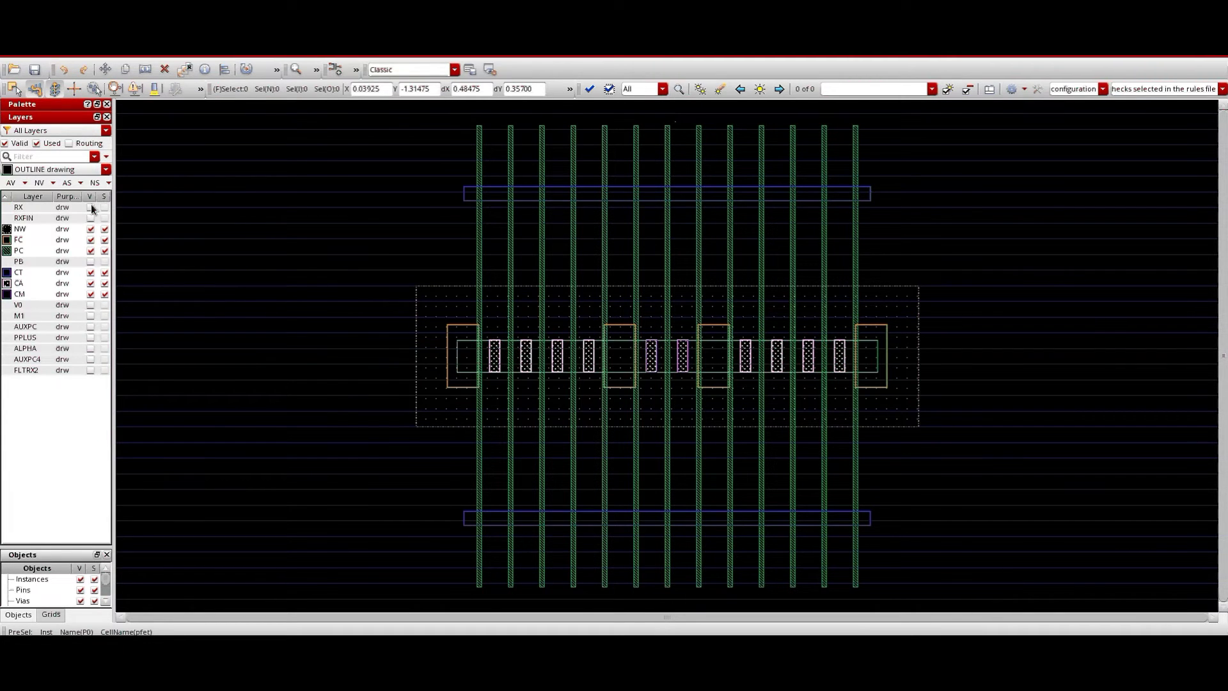
left_click(90, 229)
Hide FC, CT and CA so only the PC gate stripes and CM remain visible
left_click(91, 239)
left_click(90, 251)
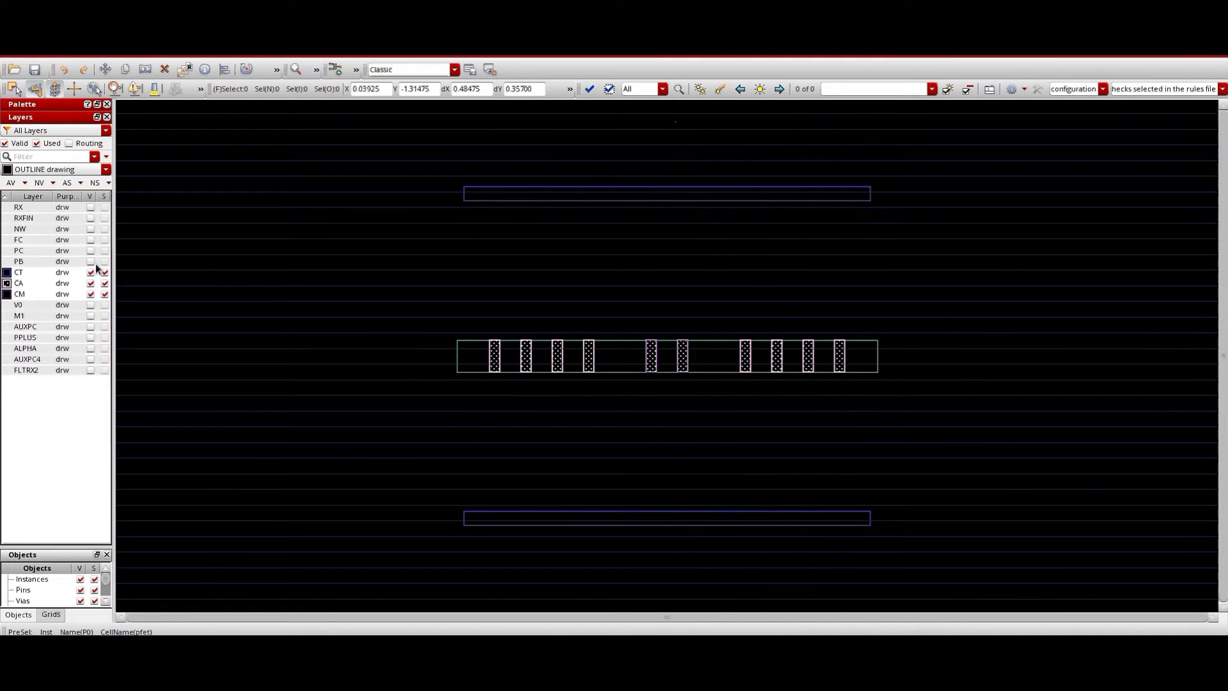
left_click(90, 273)
scroll(673, 366, "up", 2)
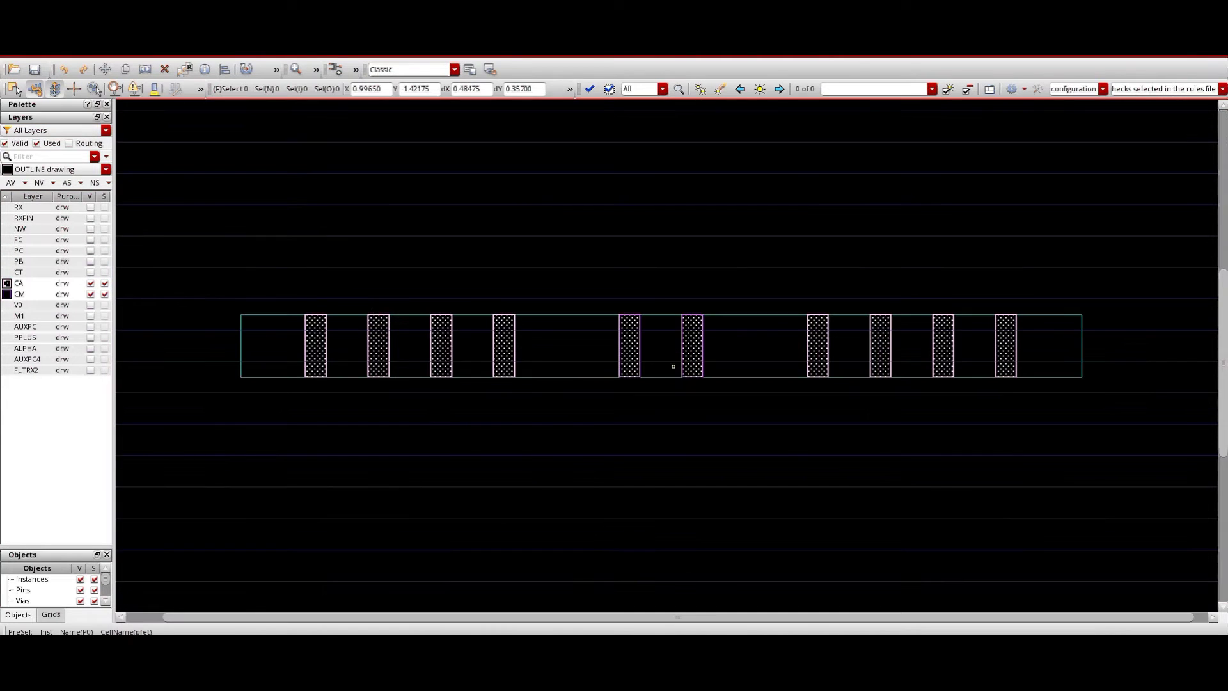
left_click(90, 283)
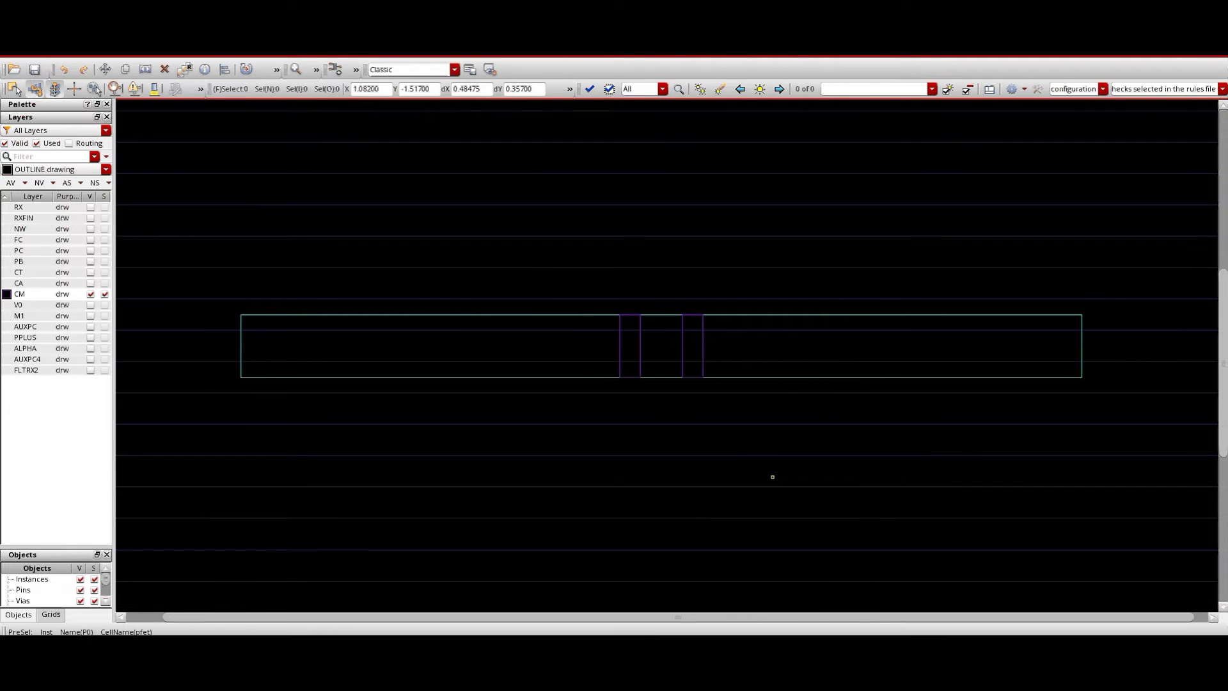
left_click(90, 261)
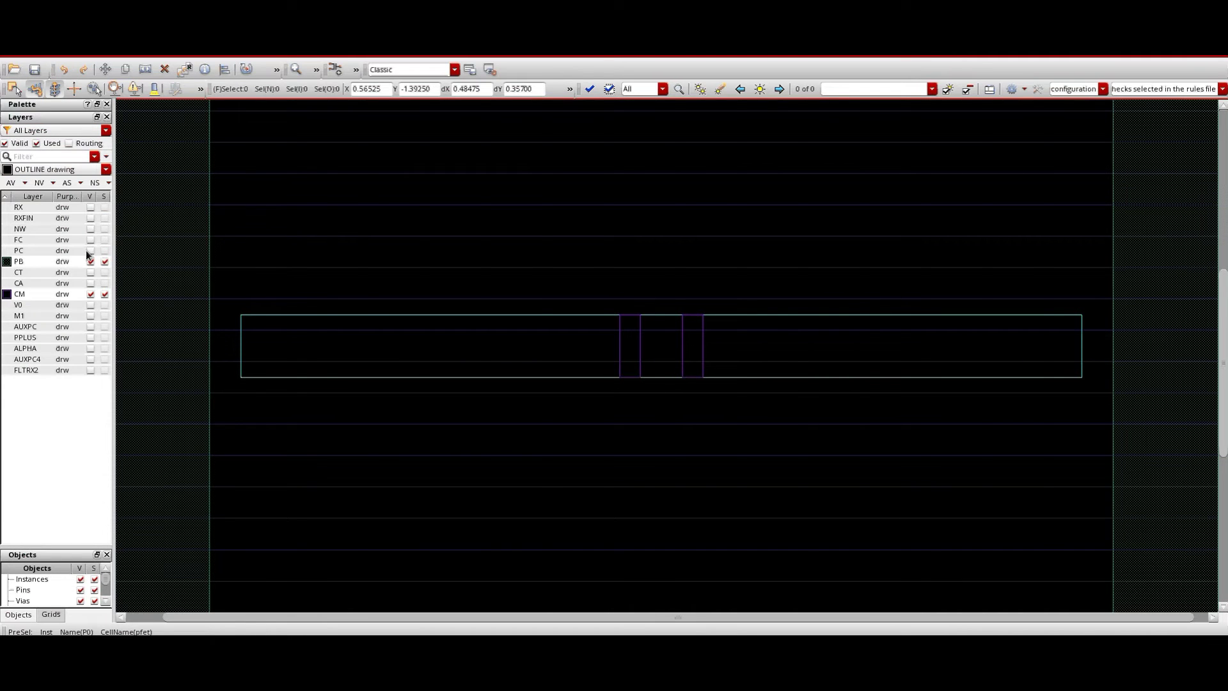
left_click(90, 250)
left_click(90, 261)
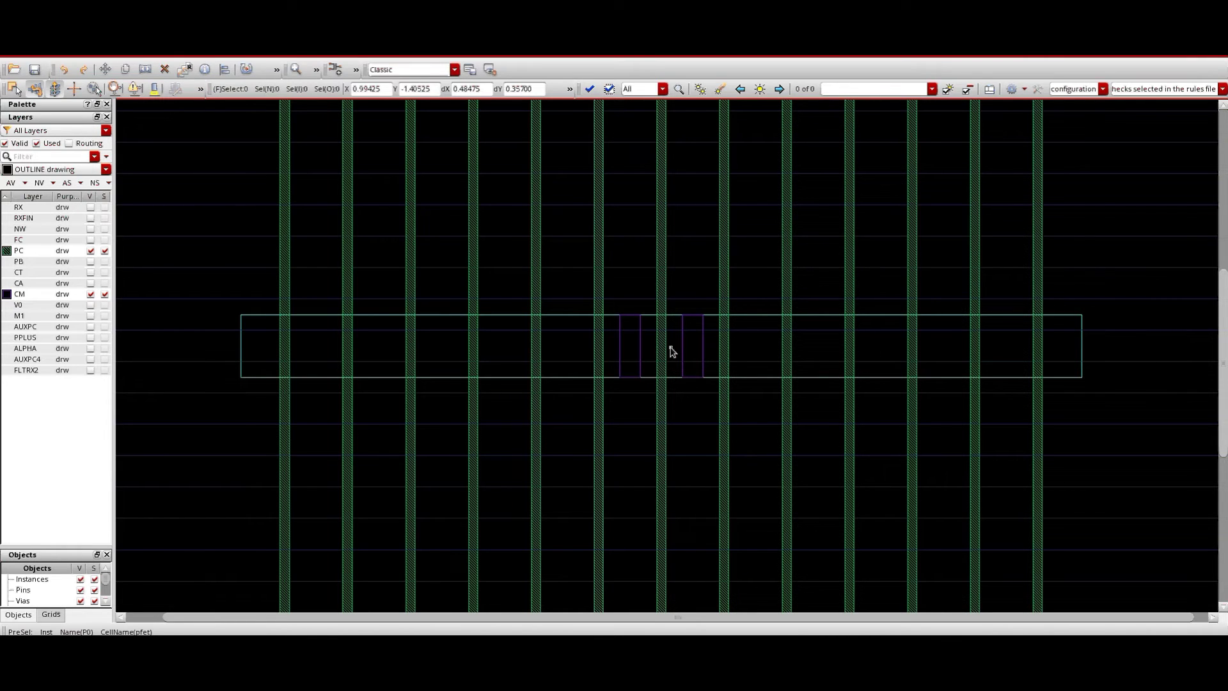
Measure the gate pitch with a ruler across the gate stripes, reading 0.278
key("k")
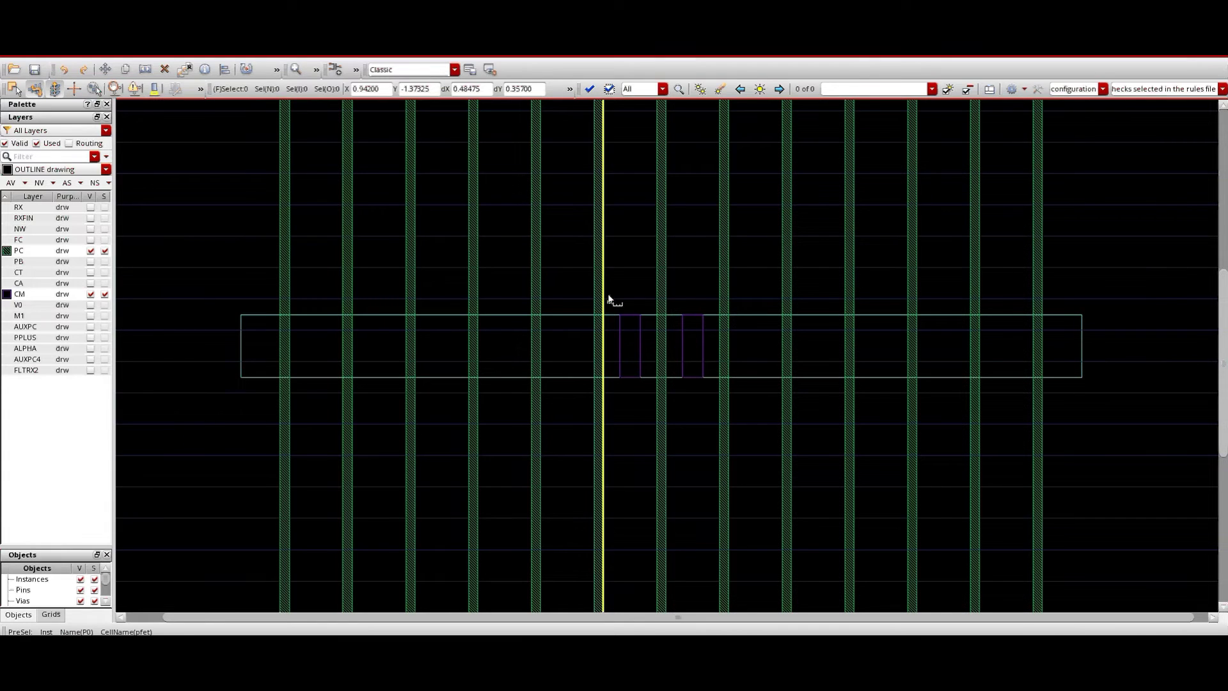
left_click(603, 231)
left_click(274, 235)
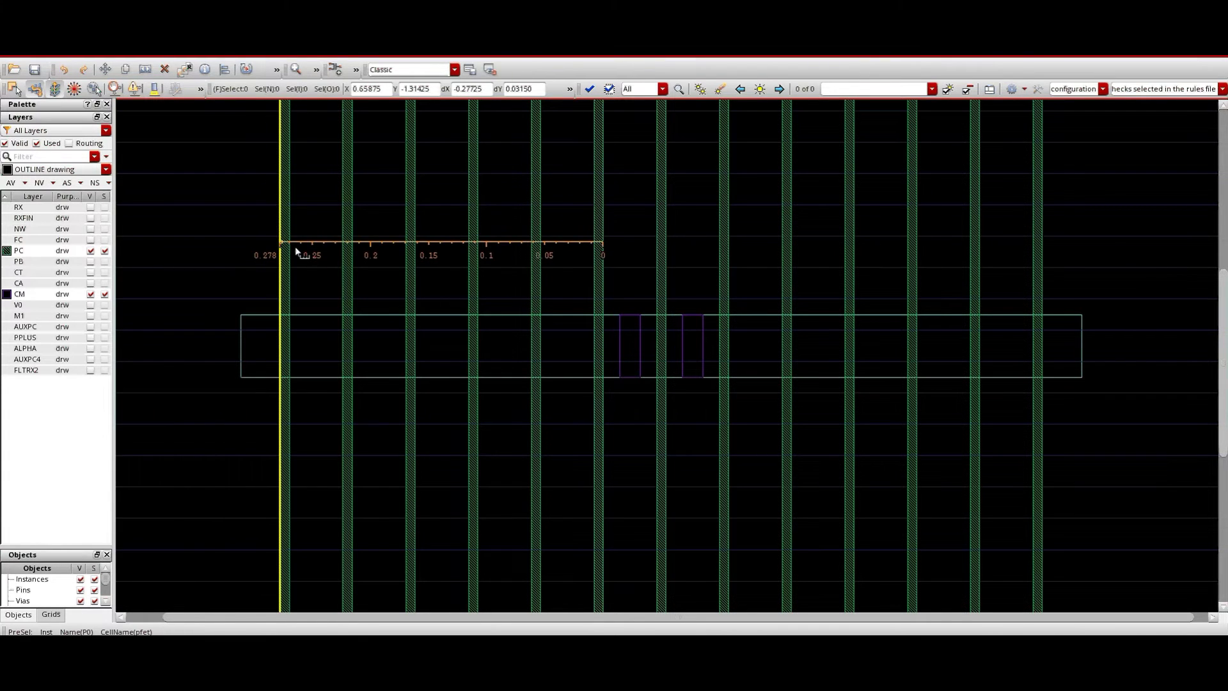
Add a second 0.278 gate-pitch ruler across the right gates and show the PB layer
left_click(719, 247)
left_click(1044, 242)
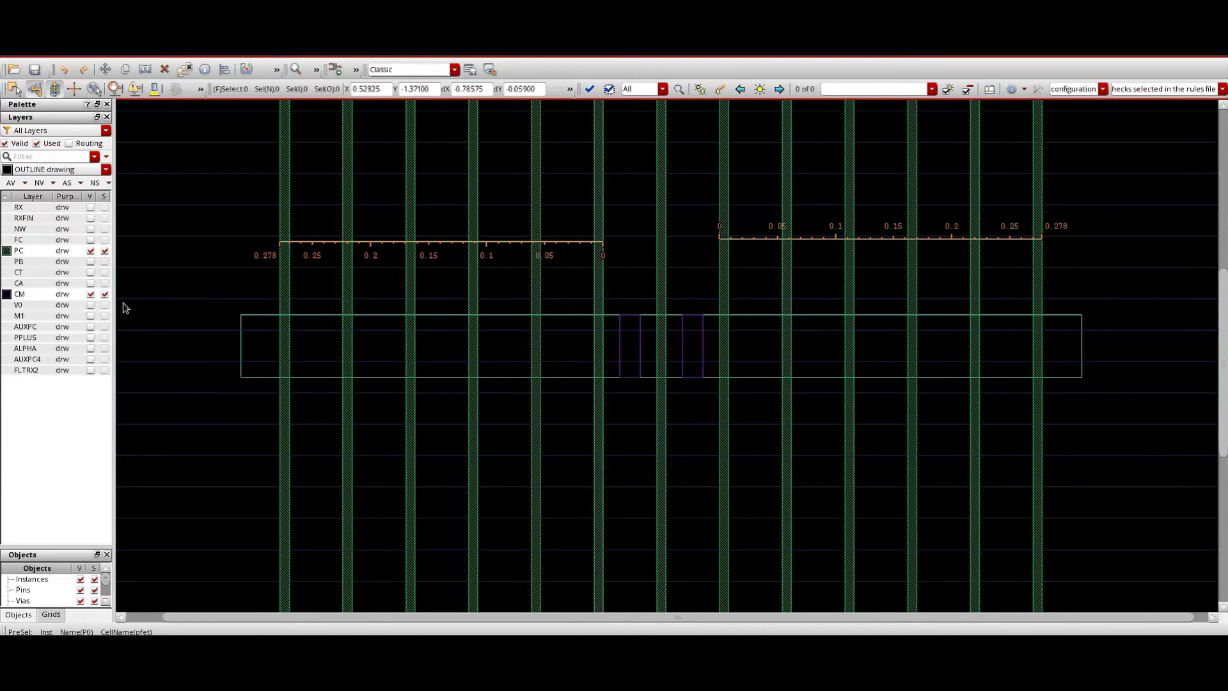
left_click(91, 261)
scroll(391, 348, "down", 2)
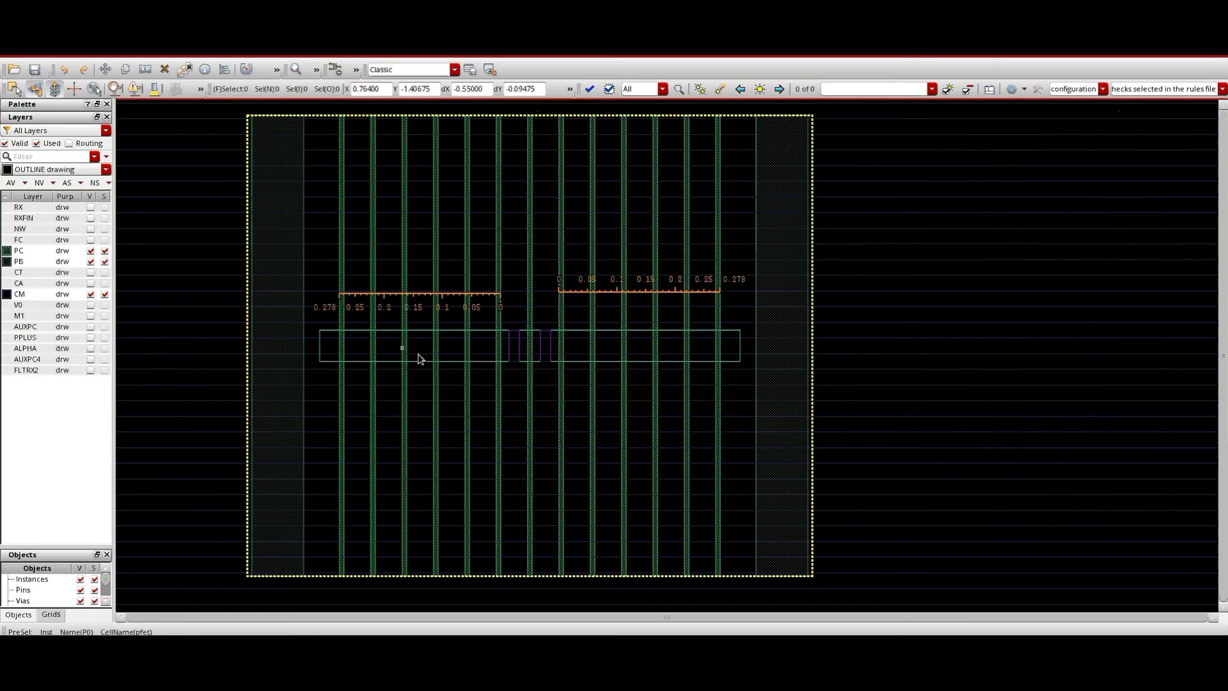
middle_click_drag(808, 342, 945, 353)
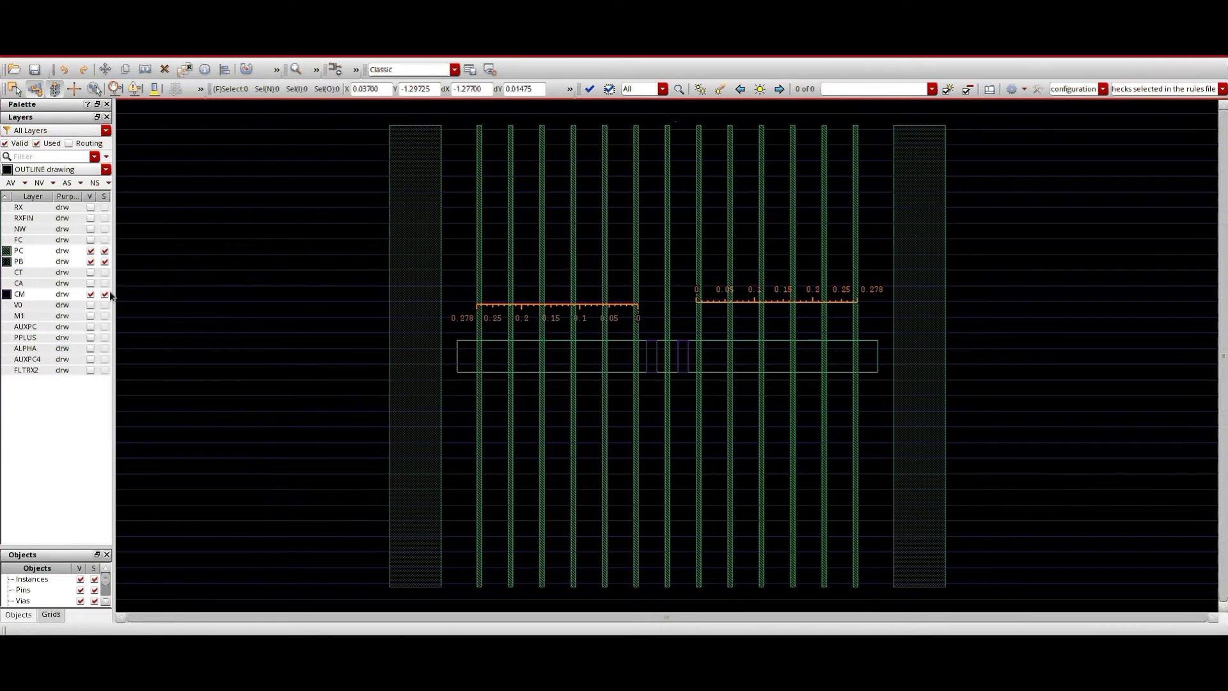
scroll(678, 357, "up", 2)
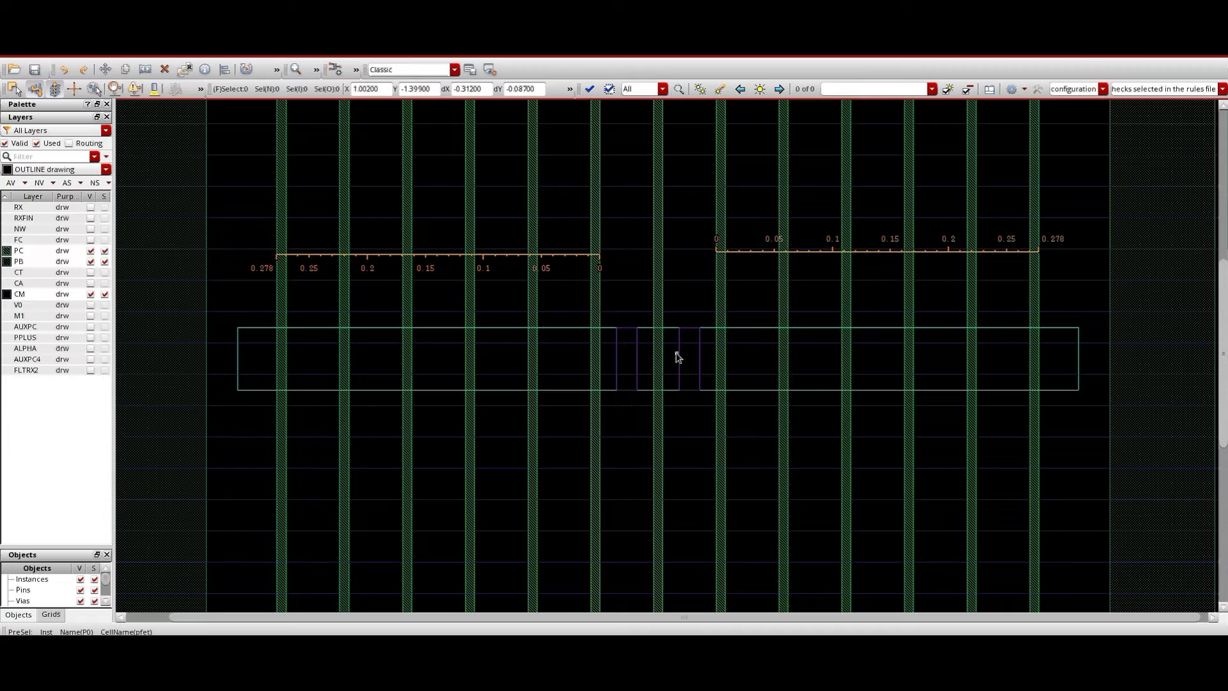
Turn on the V0 vias, M1 metal (visible and selectable) and the AUXPC layer
left_click(91, 305)
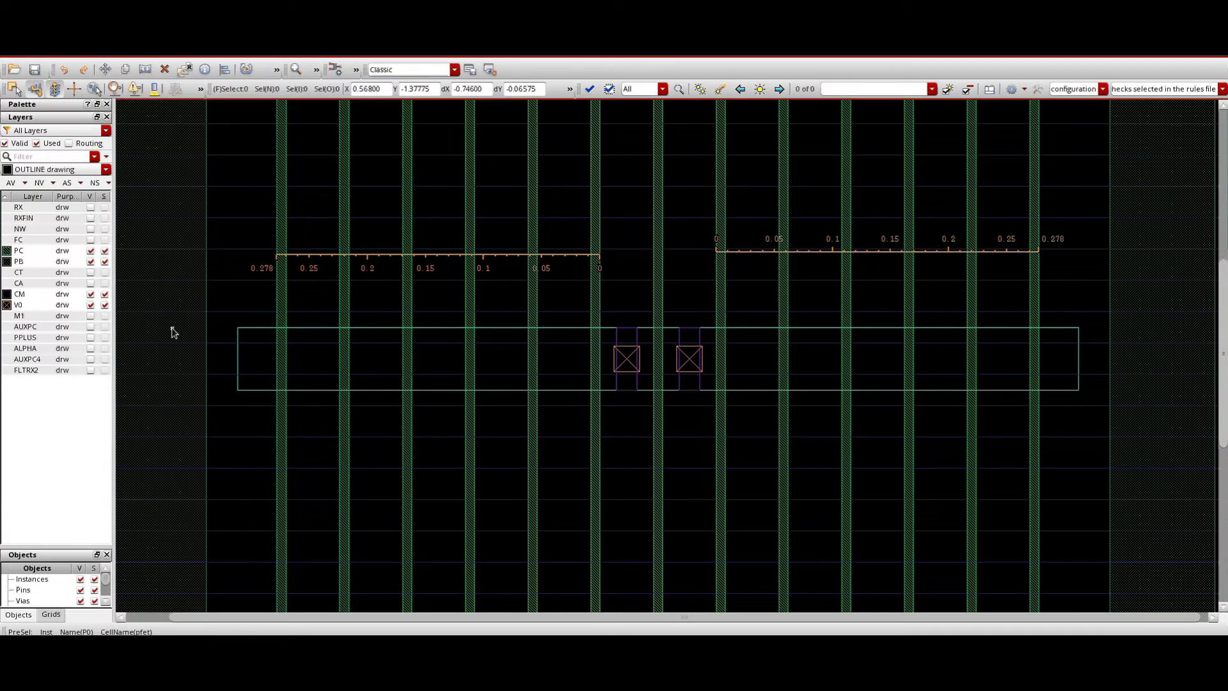
left_click(90, 316)
left_click(104, 316)
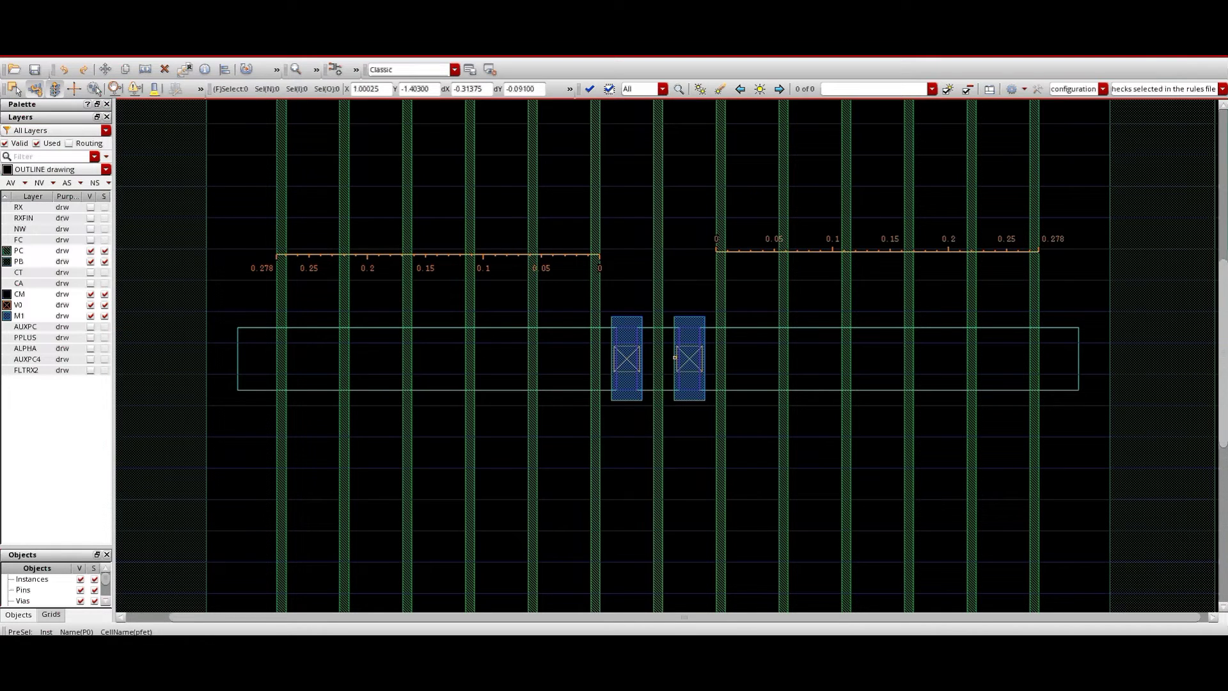
scroll(642, 341, "down", 1)
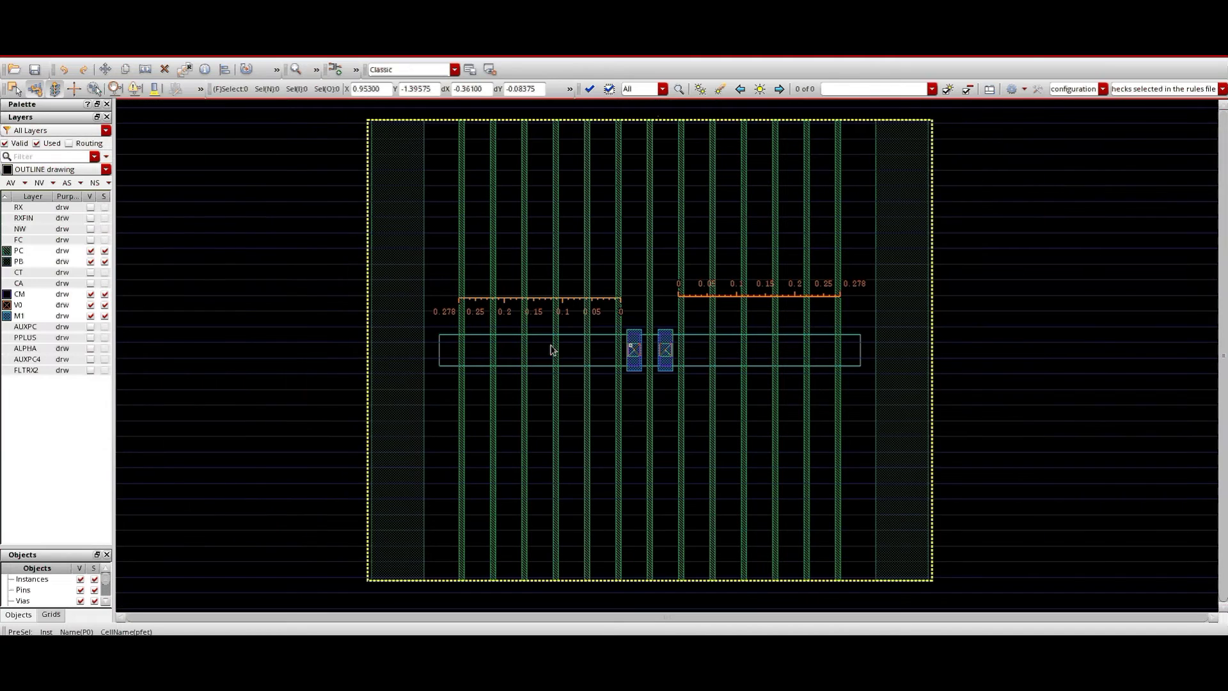
left_click(91, 327)
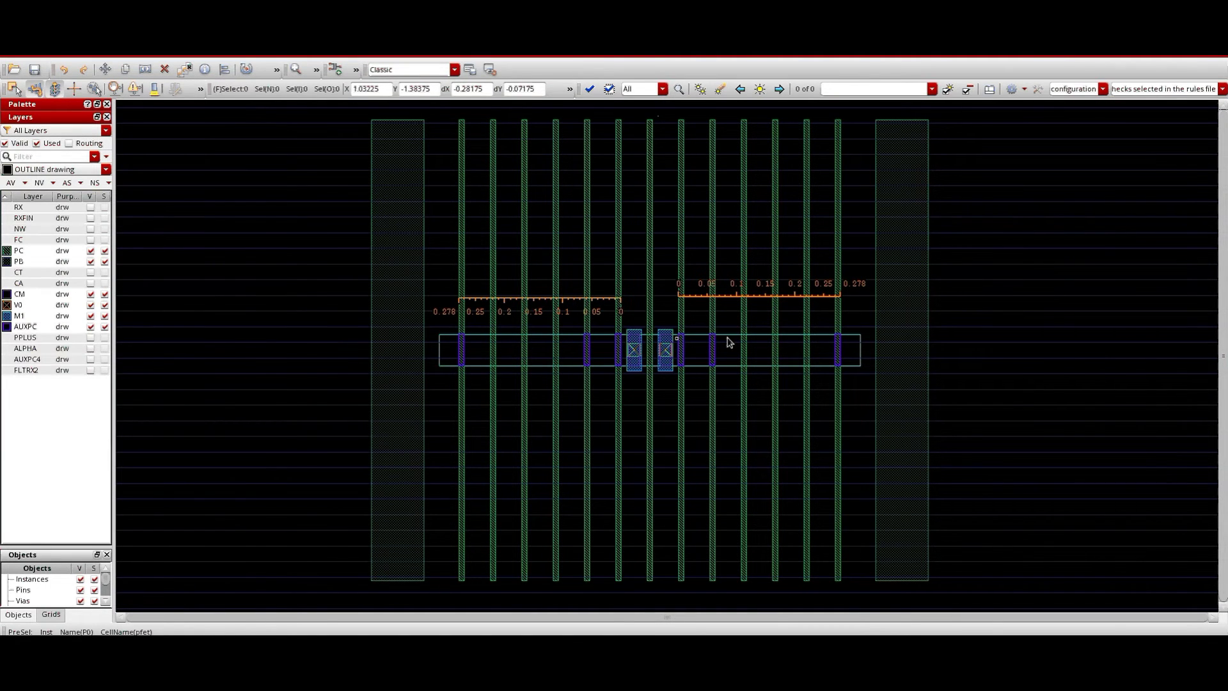
scroll(668, 354, "up", 1)
scroll(668, 353, "up", 1)
scroll(685, 348, "down", 1)
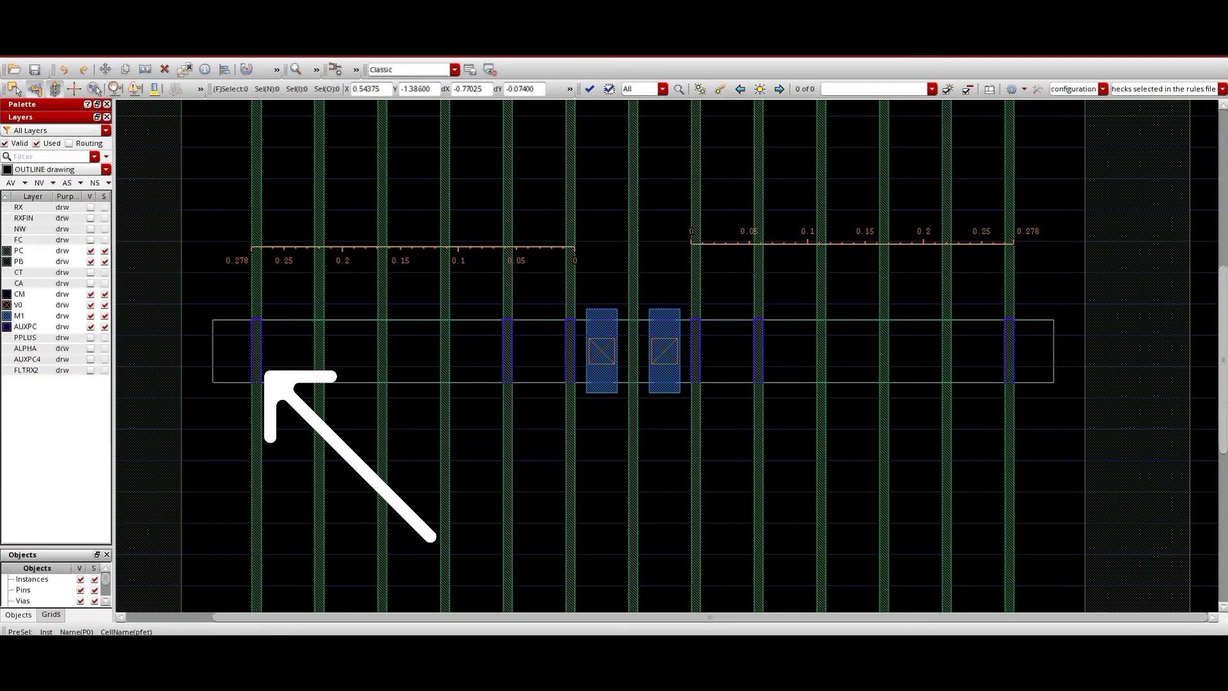
left_click(91, 251)
left_click(91, 326)
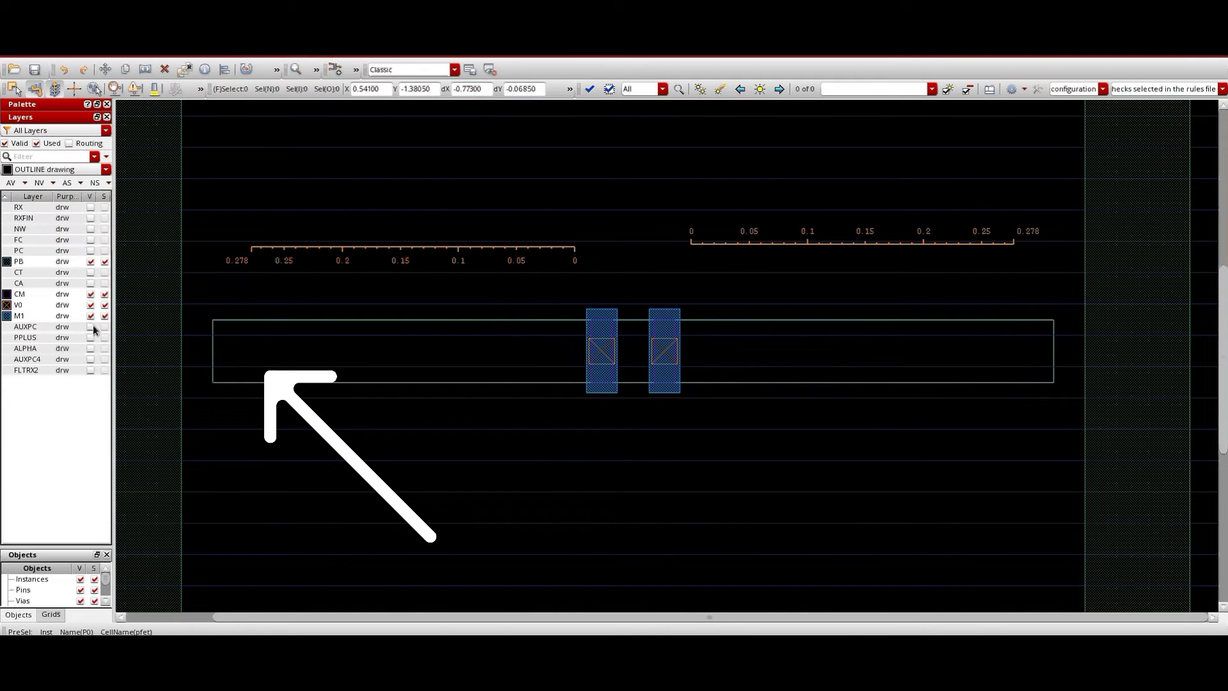
left_click(92, 327)
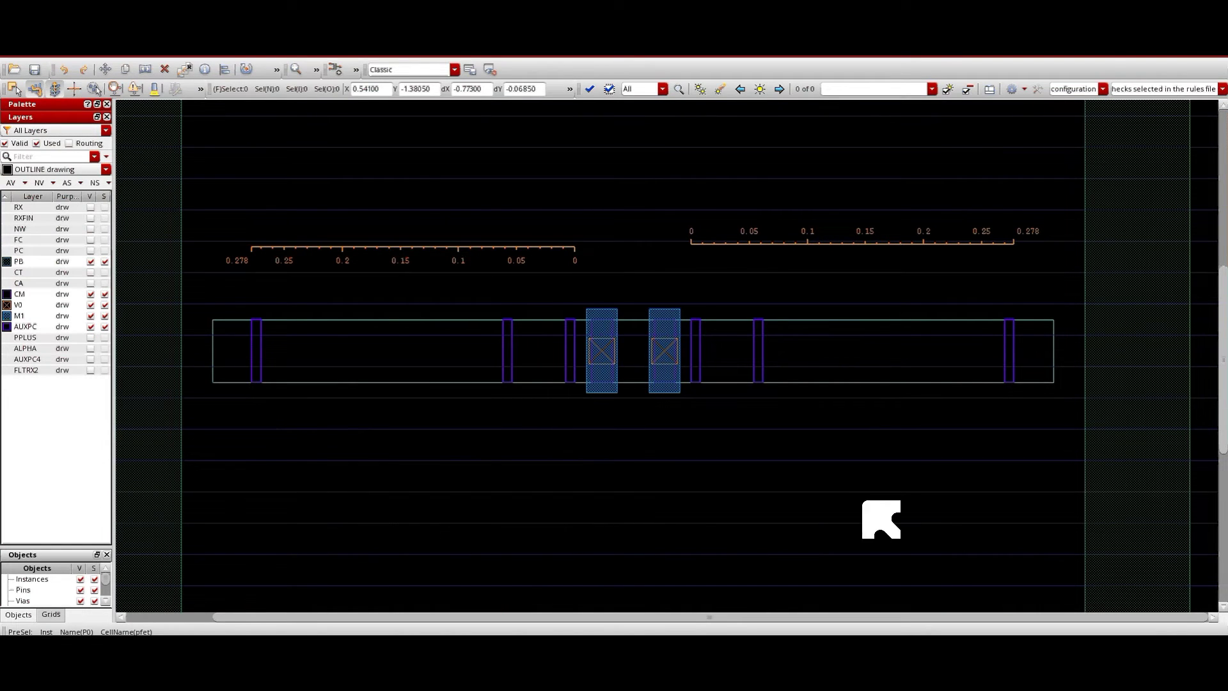
left_click(91, 250)
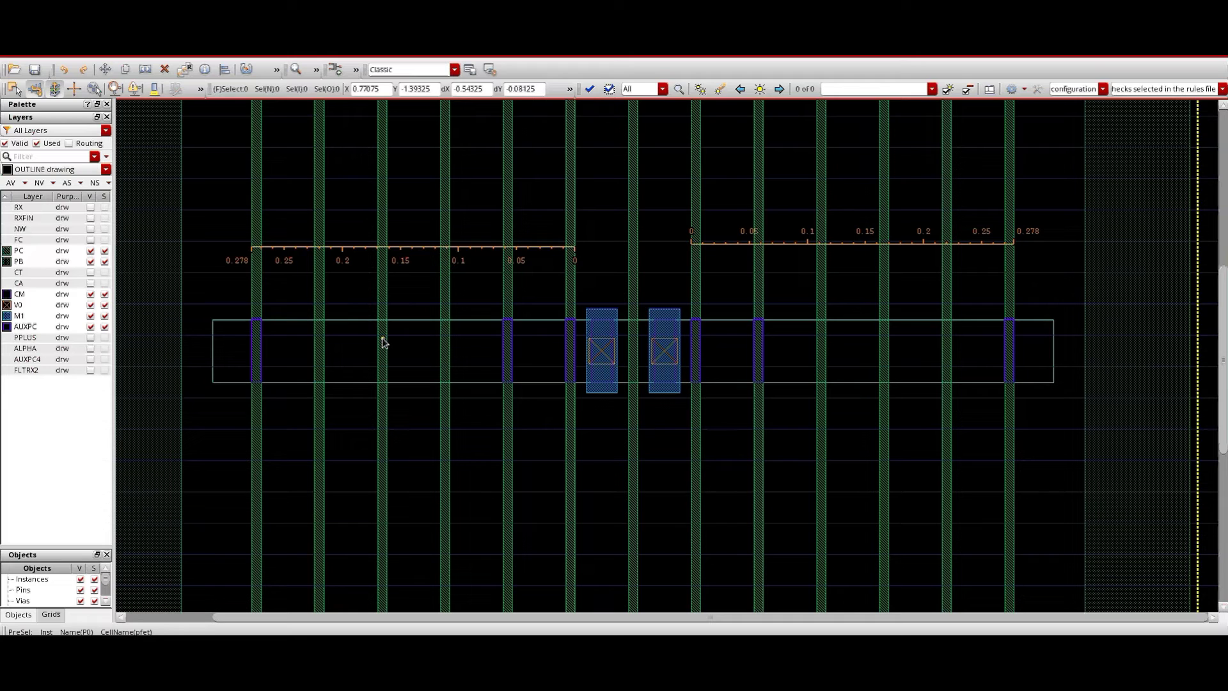
Turn on the PPLUS implant, ALPHA and AUXPC4 layers in the Layers palette
left_click(90, 338)
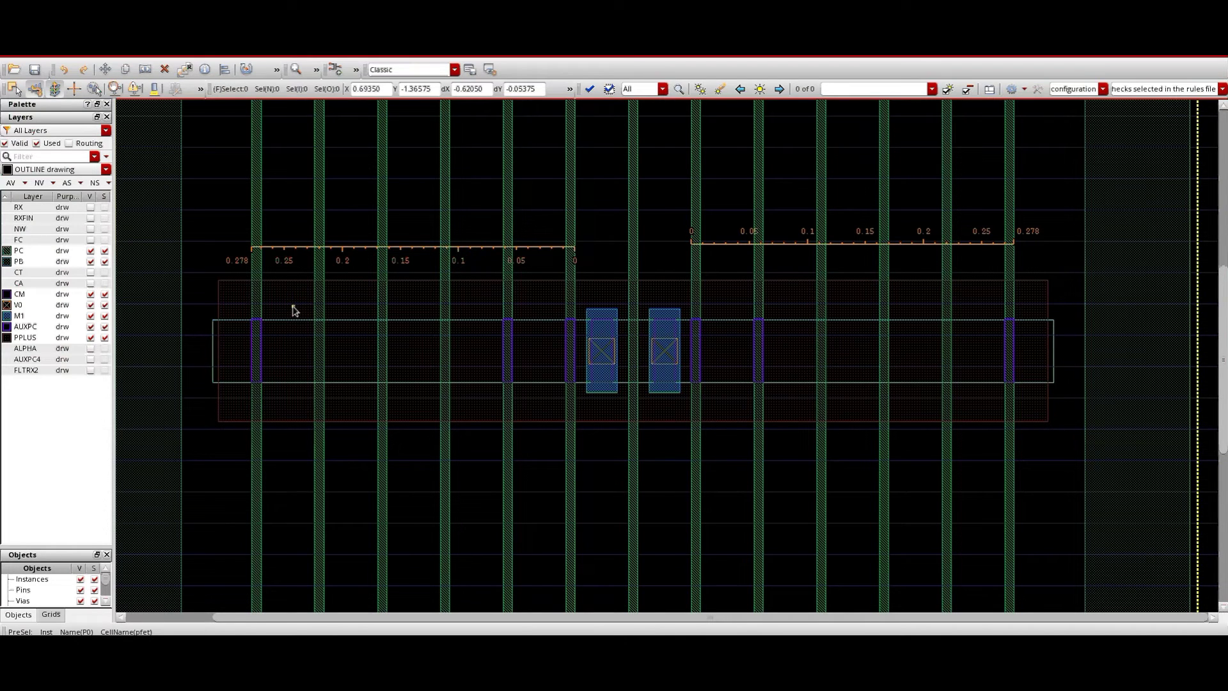
left_click(90, 349)
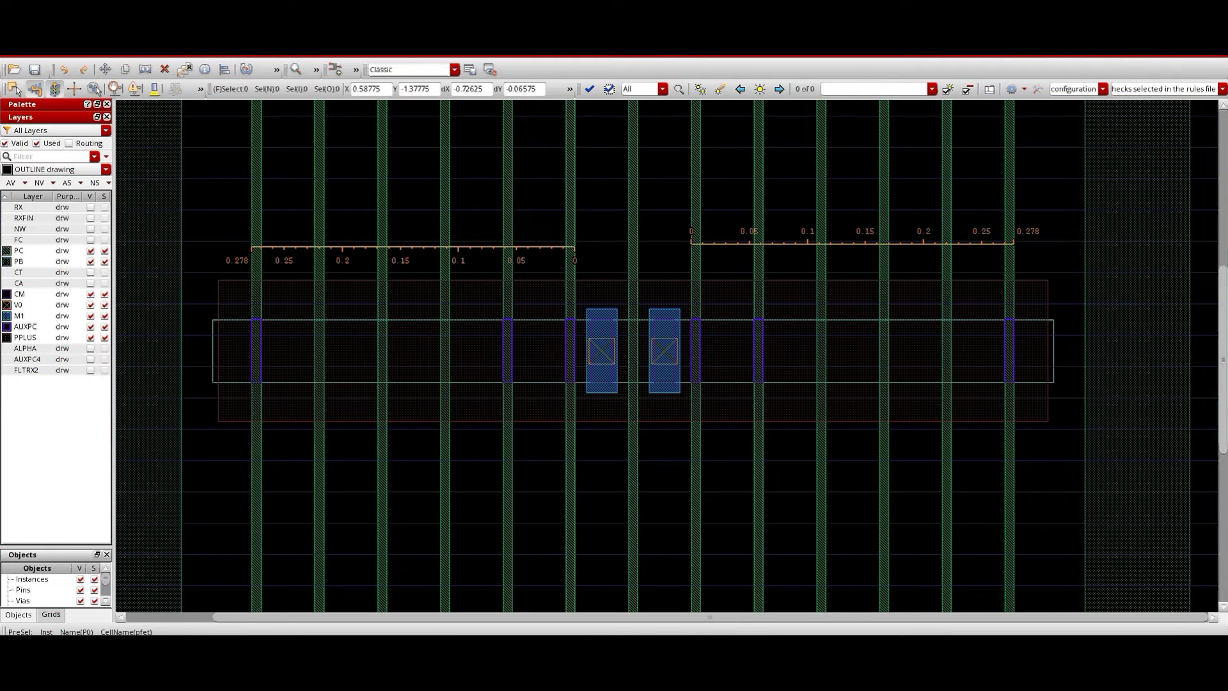
scroll(501, 356, "down", 1)
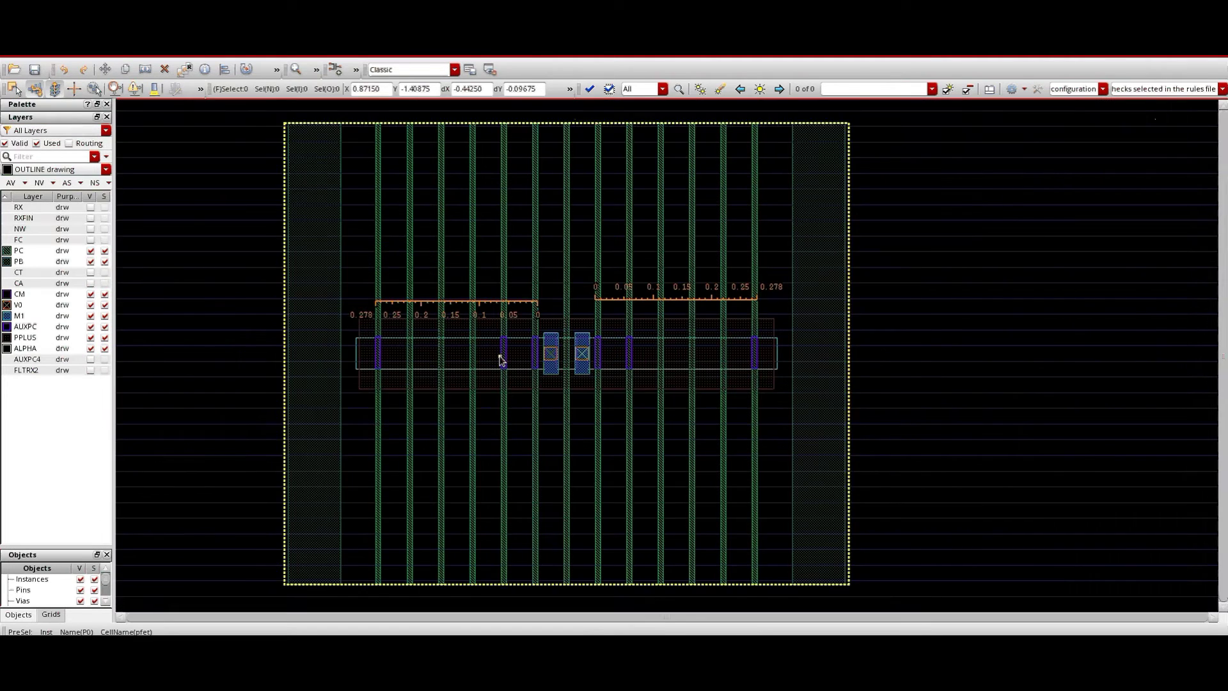
scroll(551, 344, "up", 1)
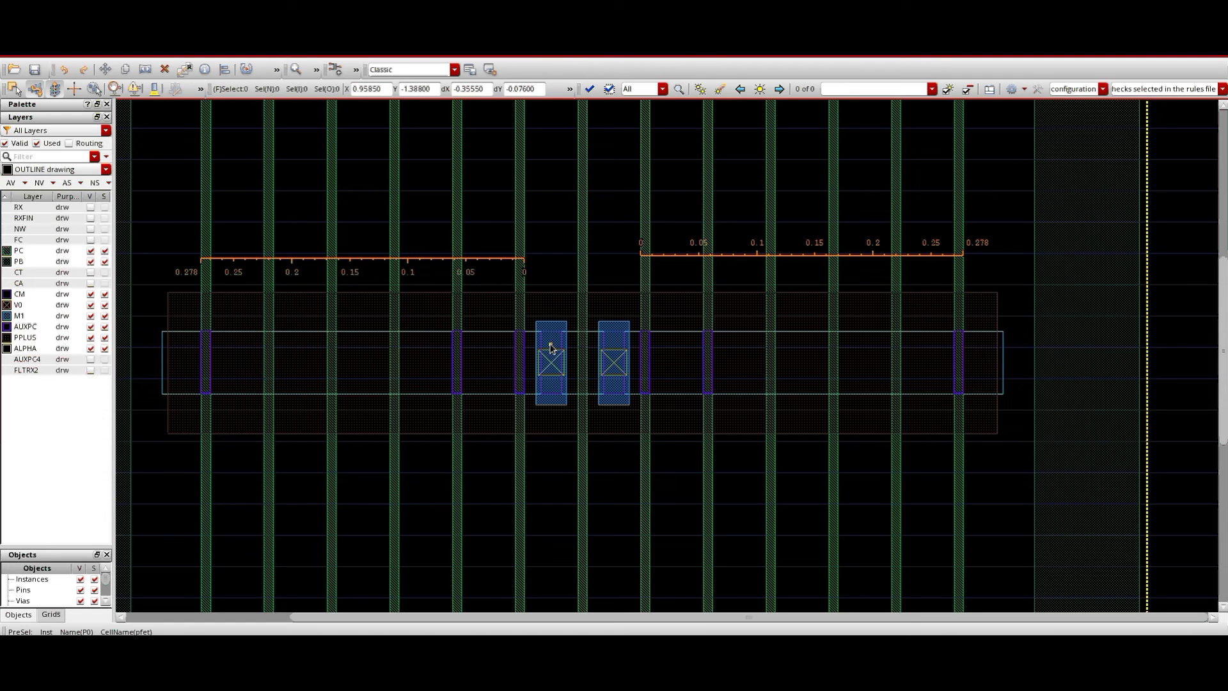
left_click(90, 359)
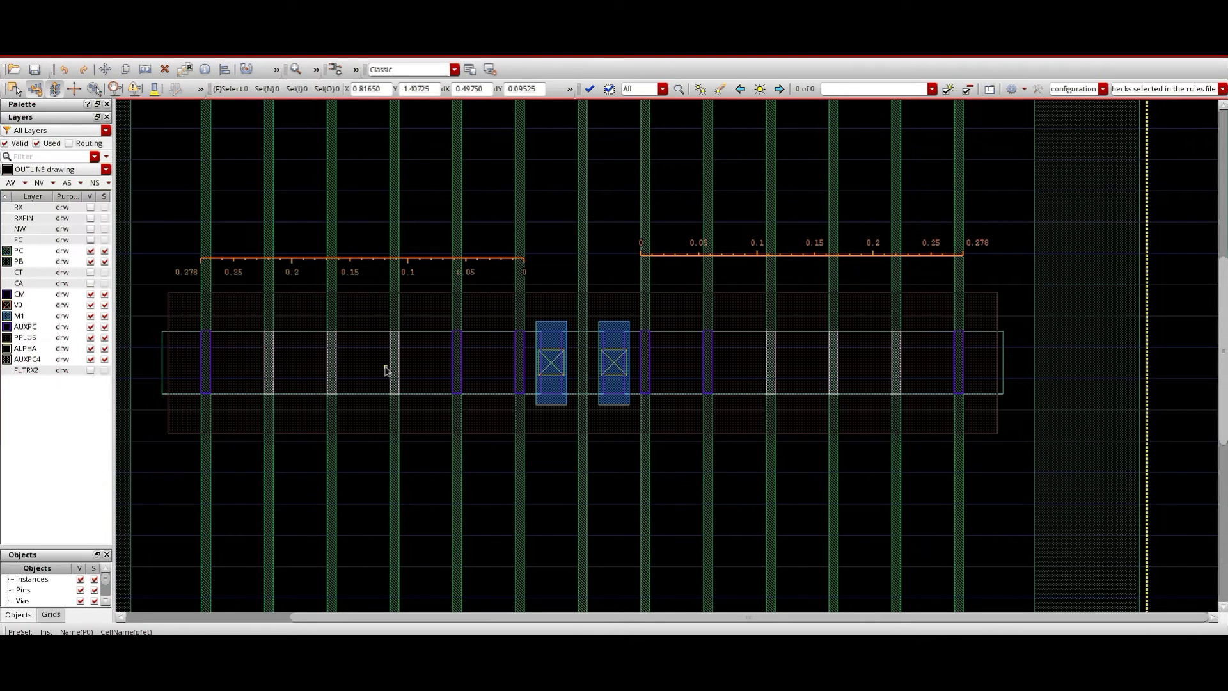
Toggle the FLTRX2 layer on and off several times, leaving it visible
left_click(92, 376)
left_click(90, 372)
left_click(91, 371)
left_click(91, 376)
left_click(91, 373)
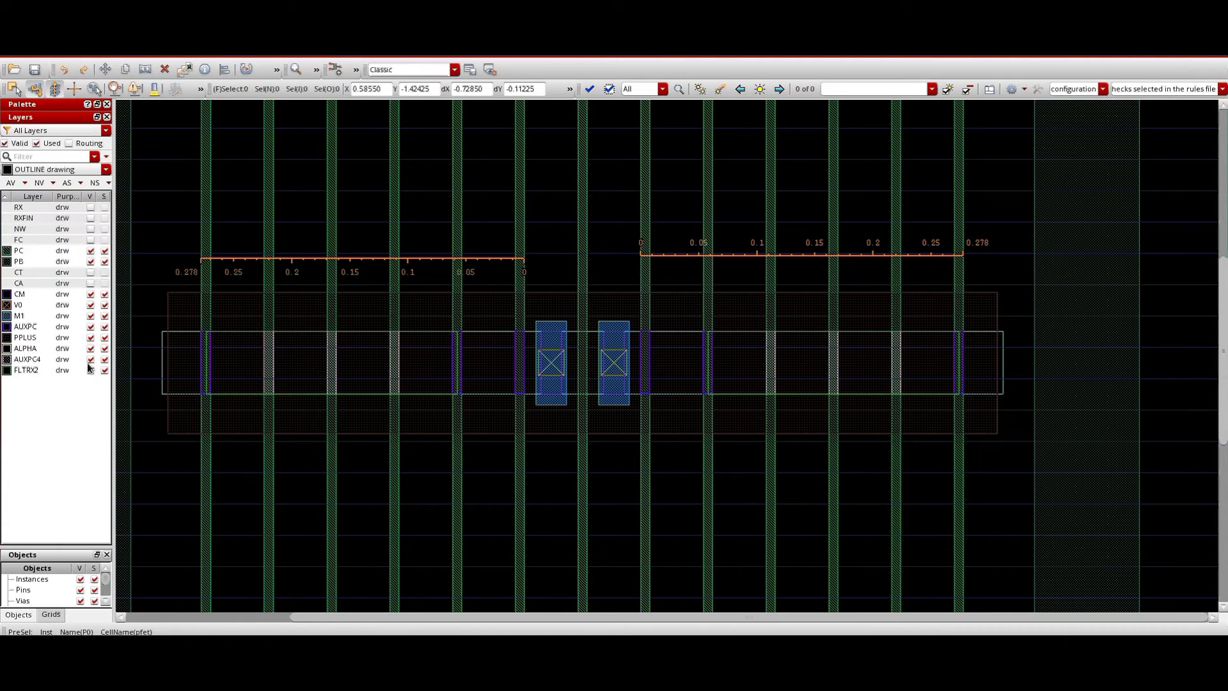
left_click(91, 359)
left_click(90, 348)
left_click(90, 348)
left_click(90, 359)
left_click(91, 370)
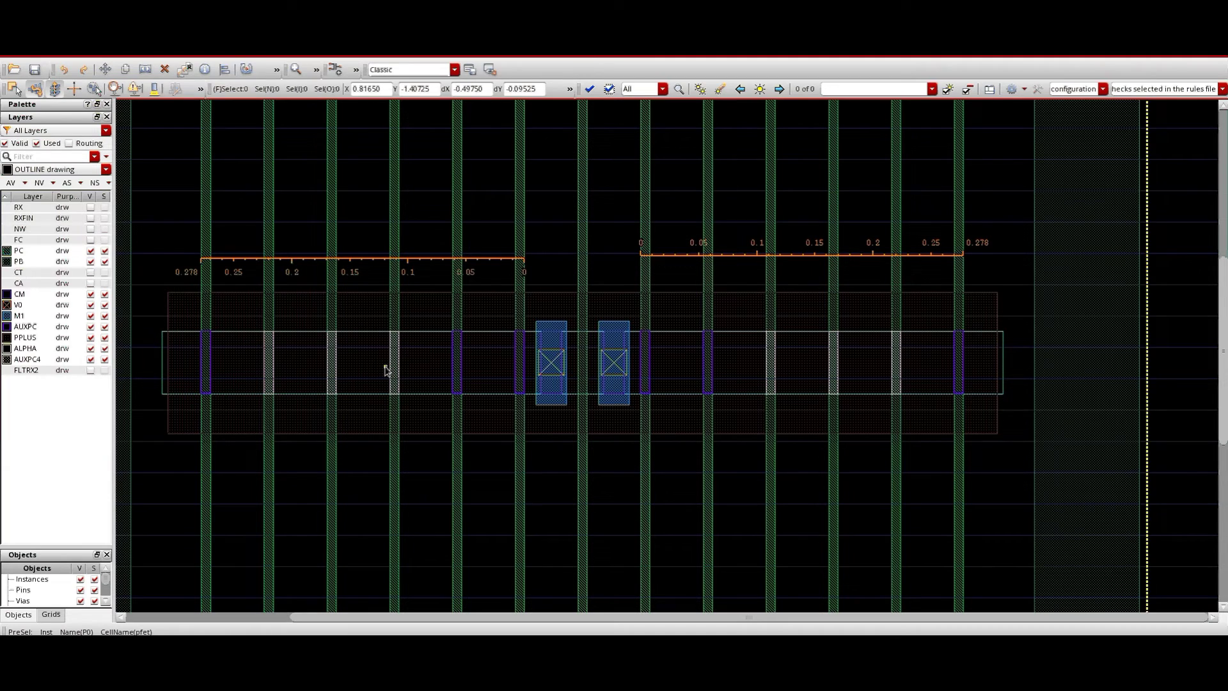
left_click(91, 376)
left_click(91, 372)
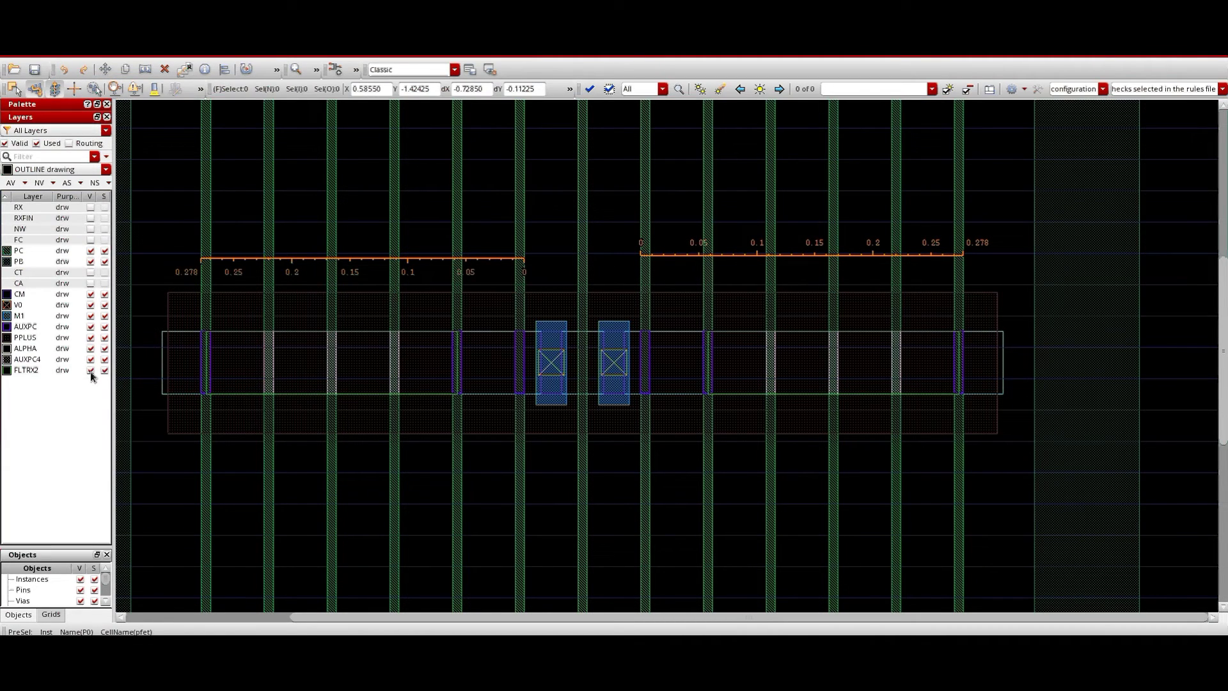
left_click(90, 370)
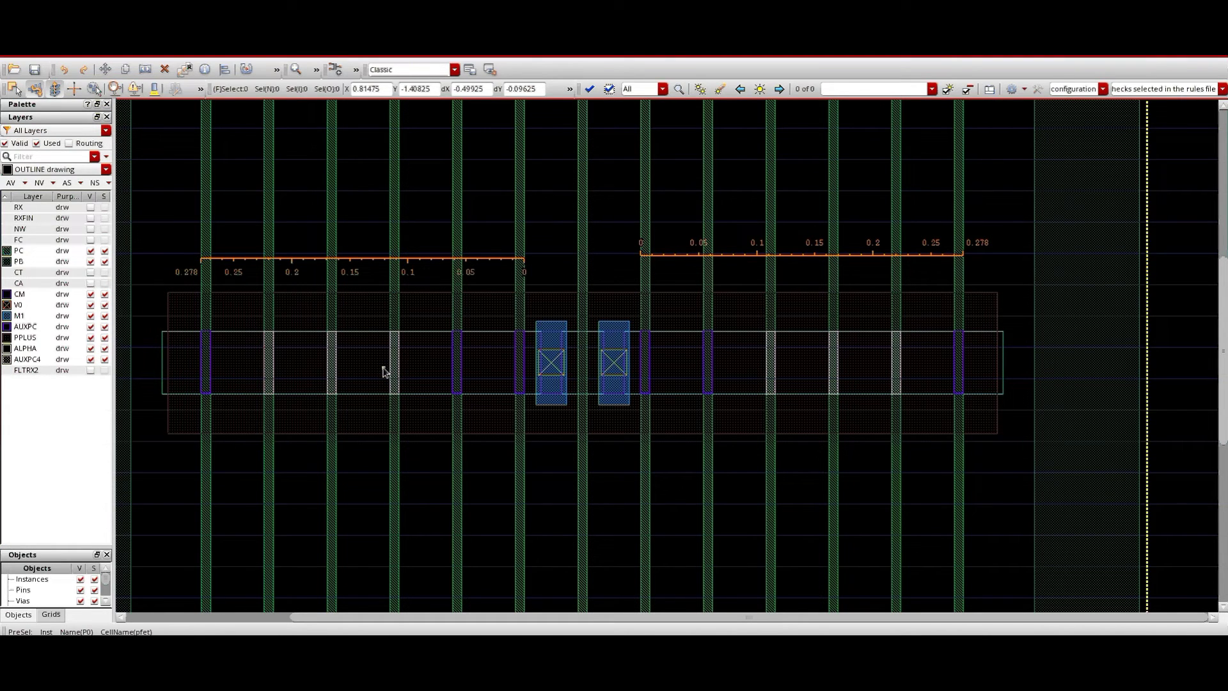
left_click(91, 376)
left_click(91, 371)
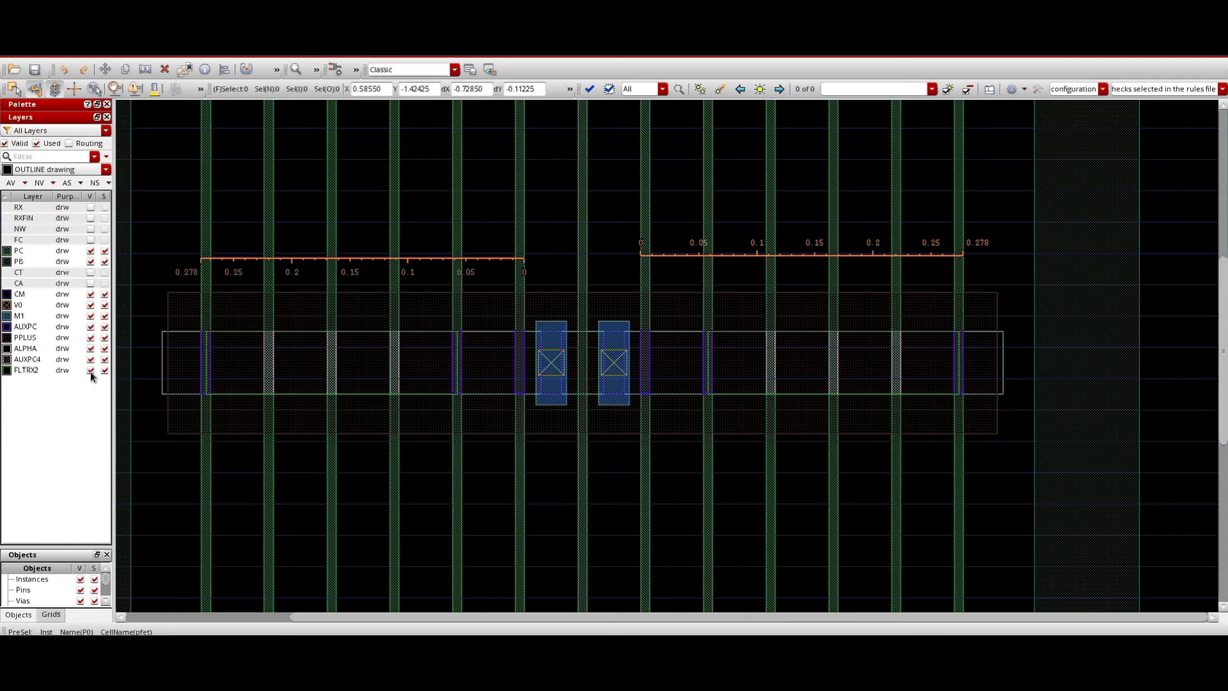
Hide the AUXPC4, ALPHA, PPLUS, AUXPC and M1 layers
left_click(91, 359)
left_click(91, 348)
left_click(90, 337)
left_click(90, 326)
left_click(90, 316)
left_click(90, 305)
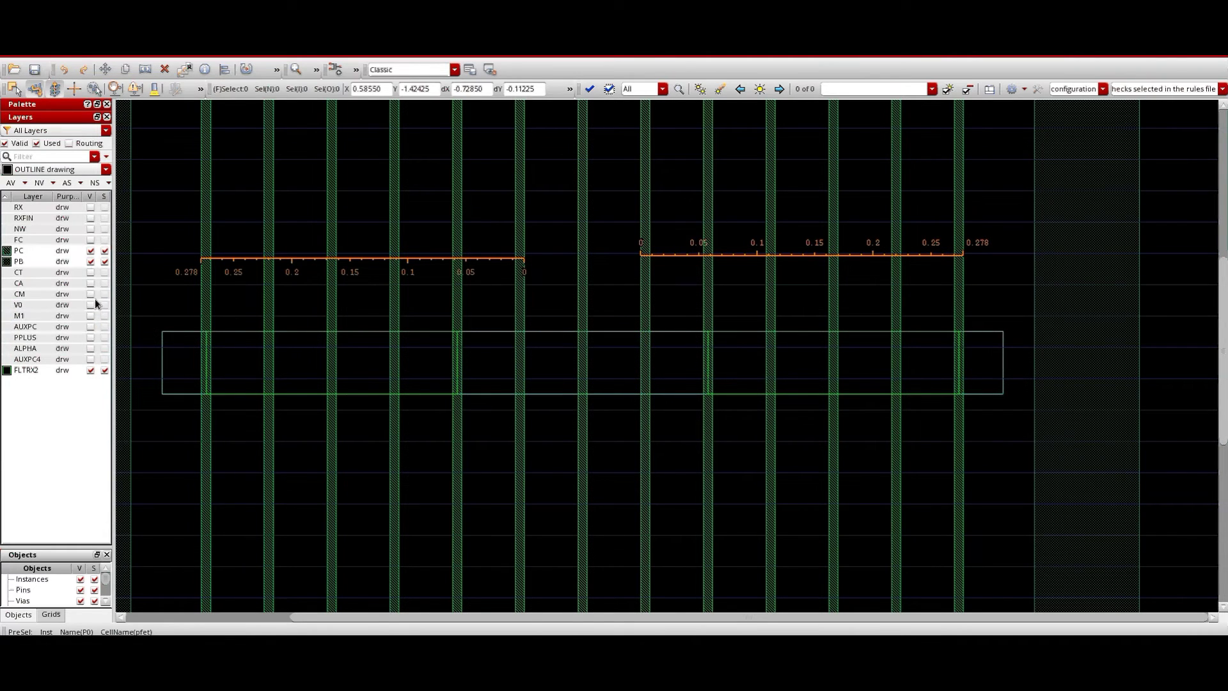
left_click(90, 294)
left_click(90, 261)
left_click(91, 251)
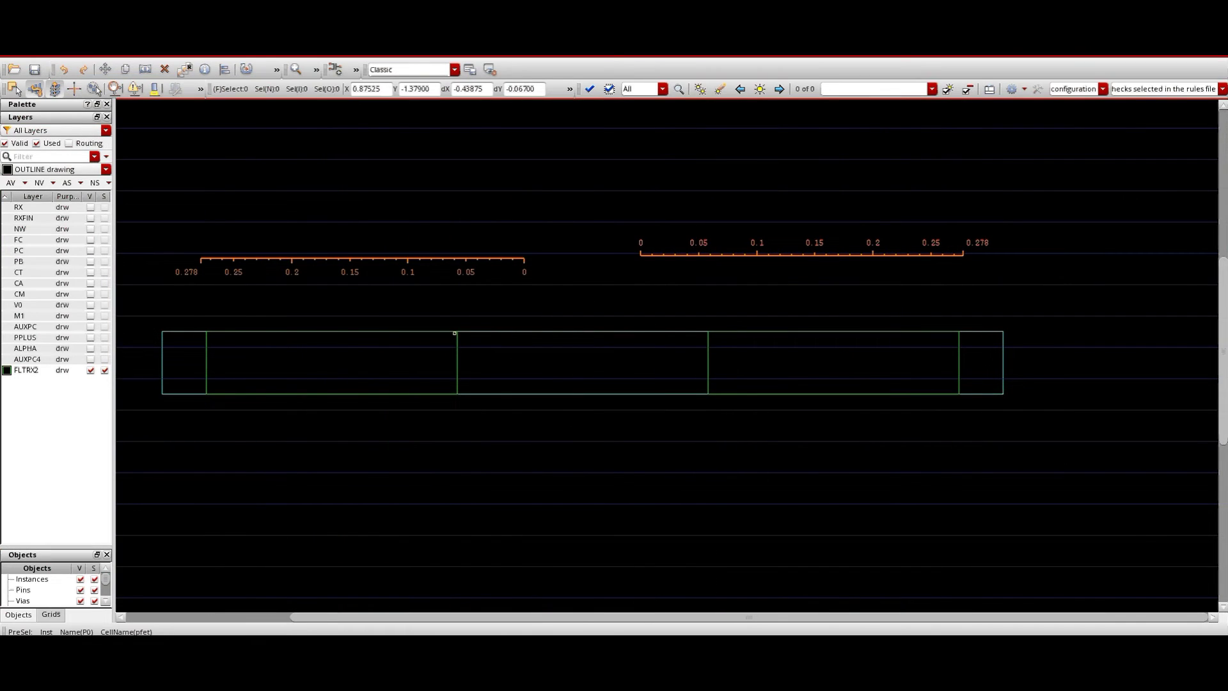
left_click(90, 370)
left_click(90, 370)
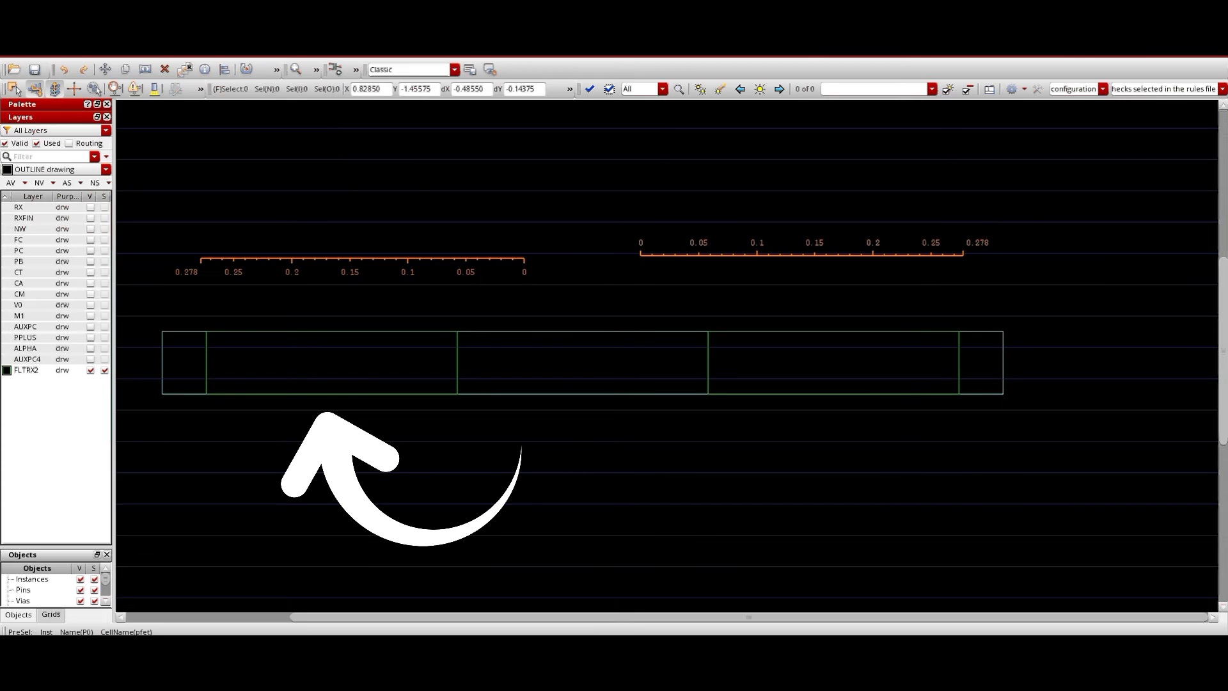
left_click(90, 261)
left_click(90, 250)
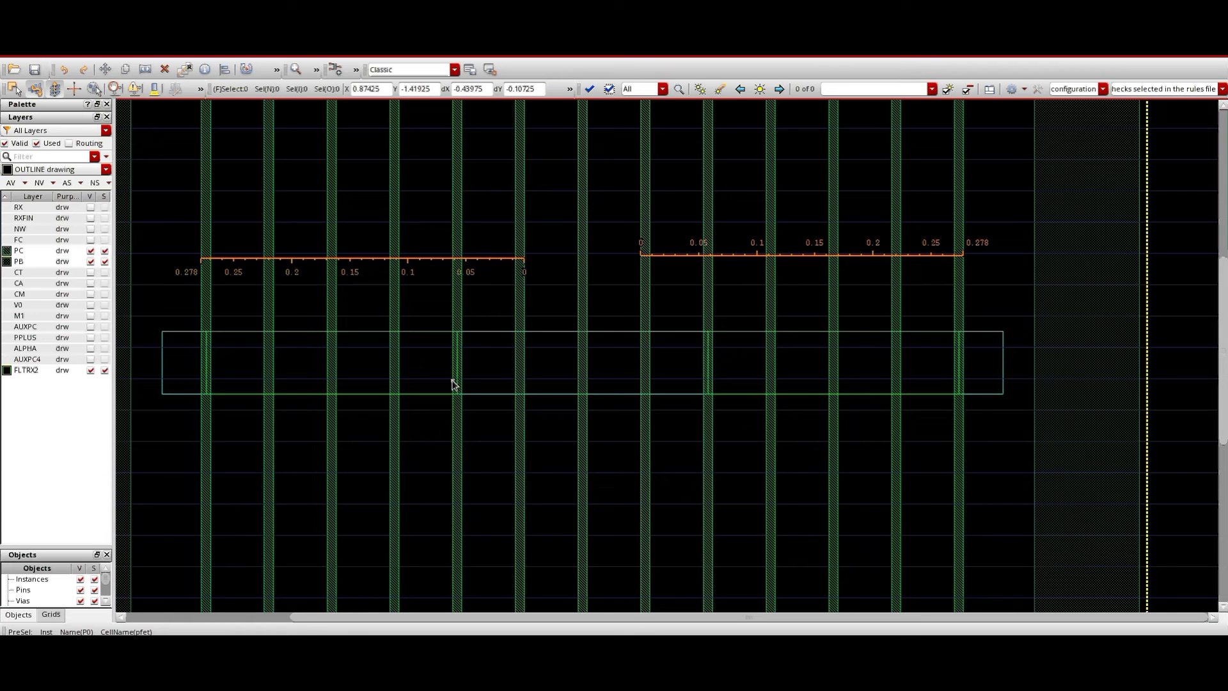
Clear both gate-pitch rulers and show all hierarchy levels, fitting the complete pfet cell in view
key("f")
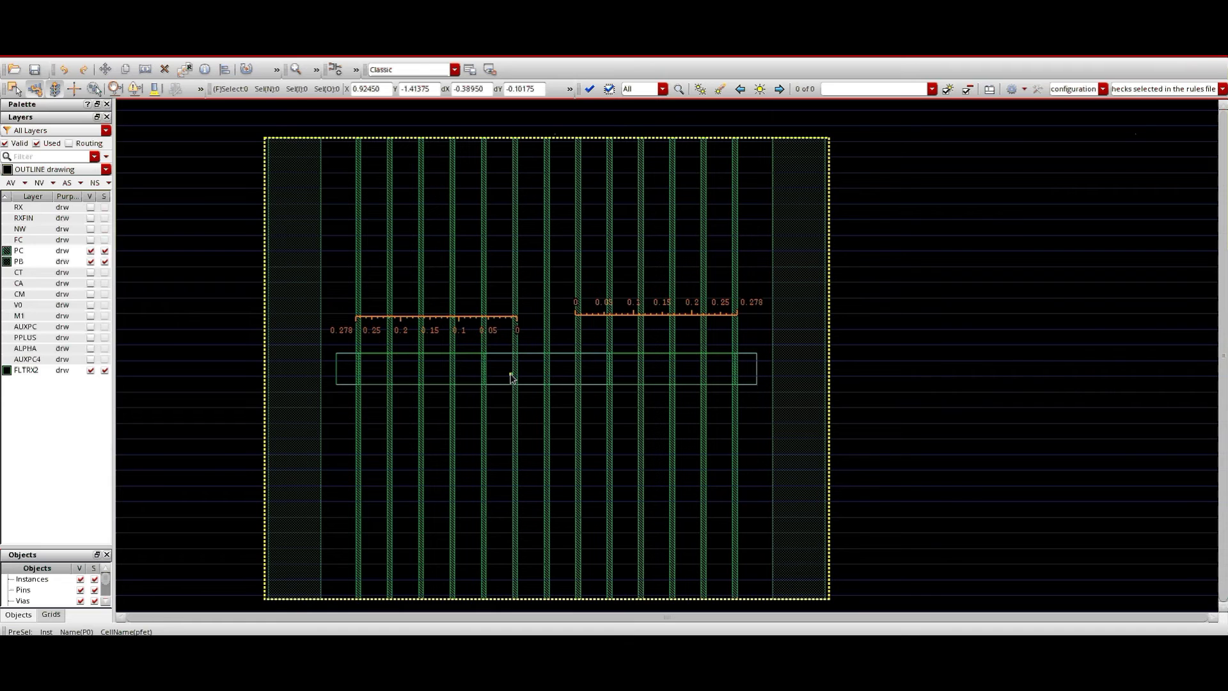
key("shift+k")
key("shift+f")
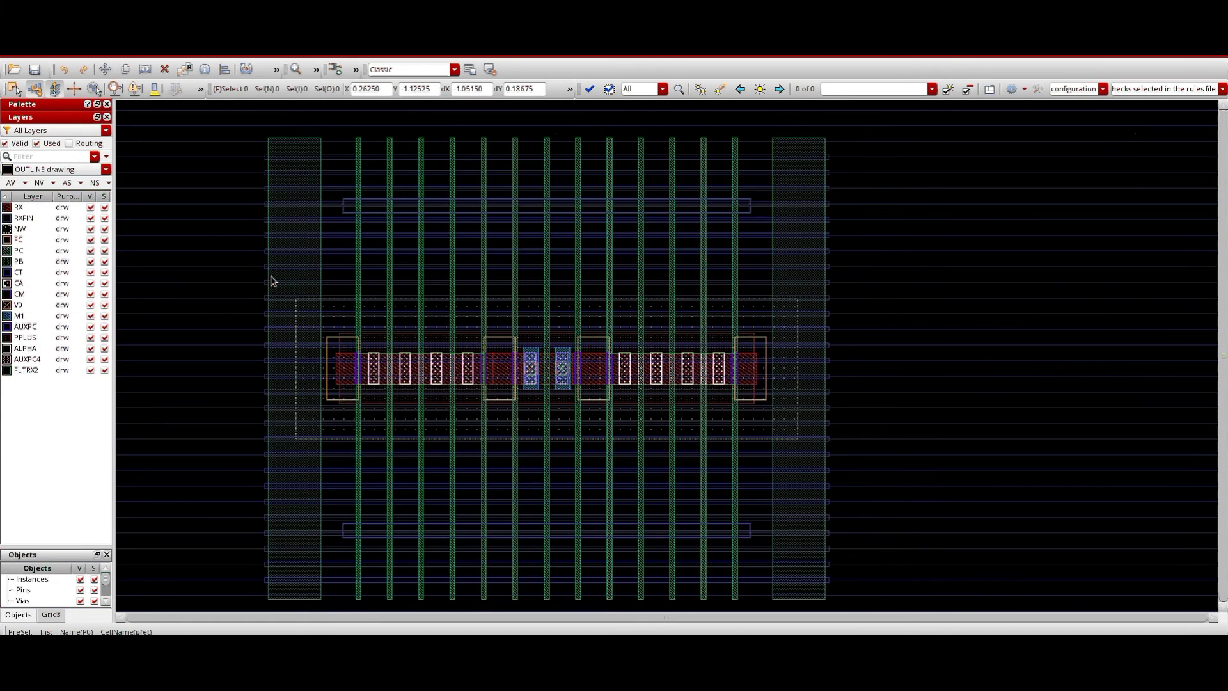
key("f")
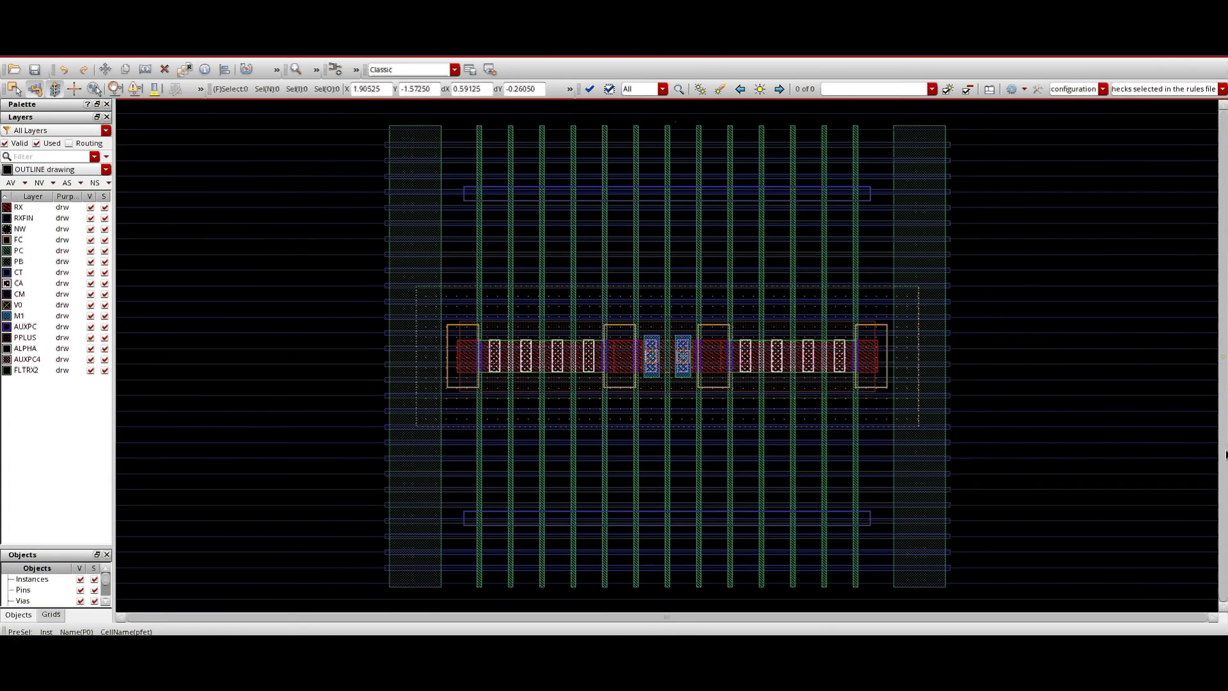